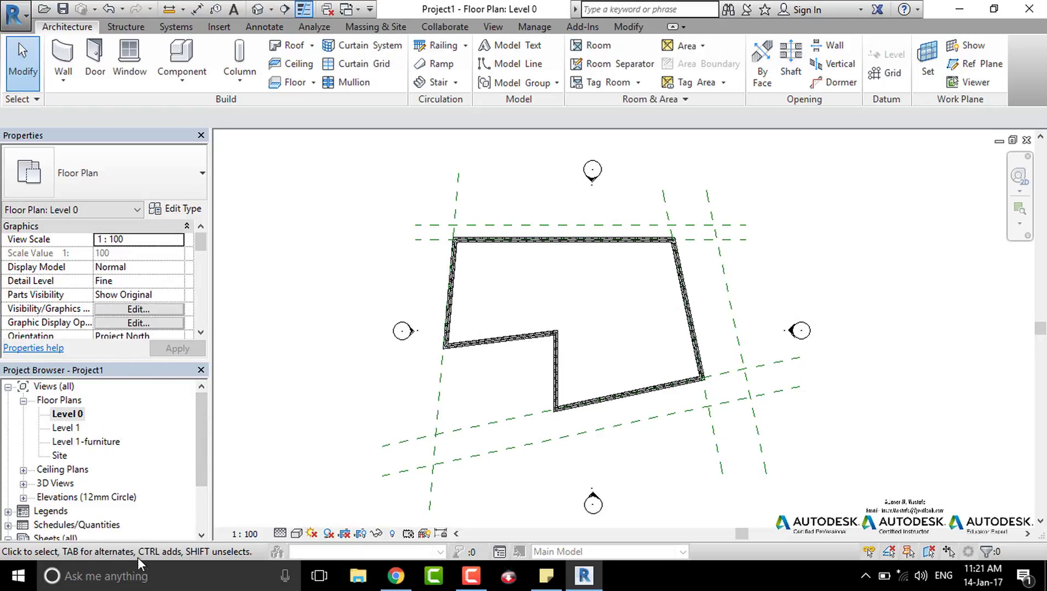
Expand Elevations in the Project Browser to list East, North, South and West.
{"action": "left_click", "coordinate": [23, 497]}
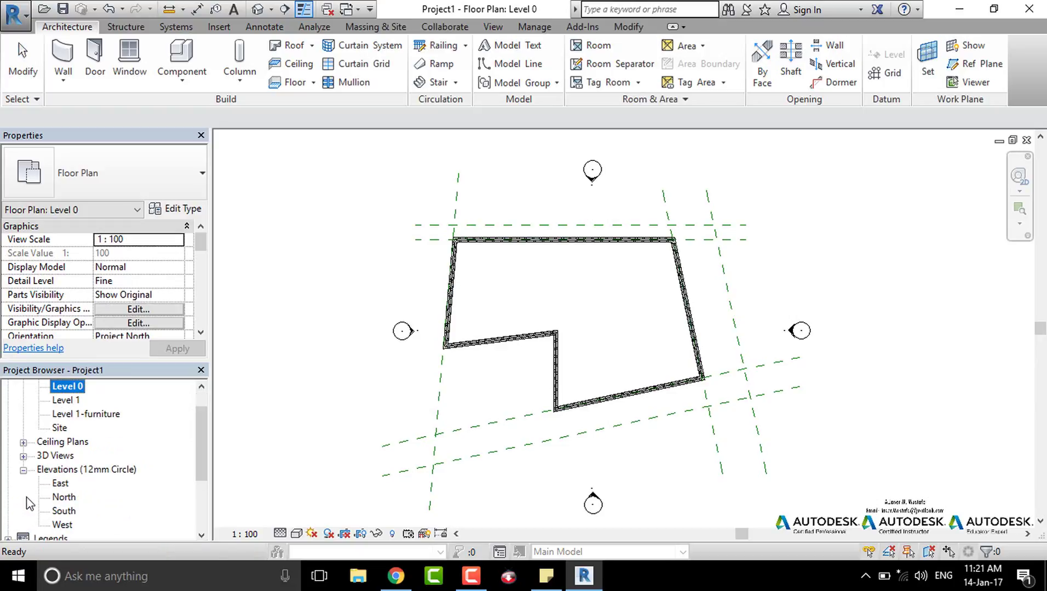
Open the East elevation, select the exterior wall and Tab-cycle the pick to Level 1.
{"action": "double_click", "coordinate": [62, 485]}
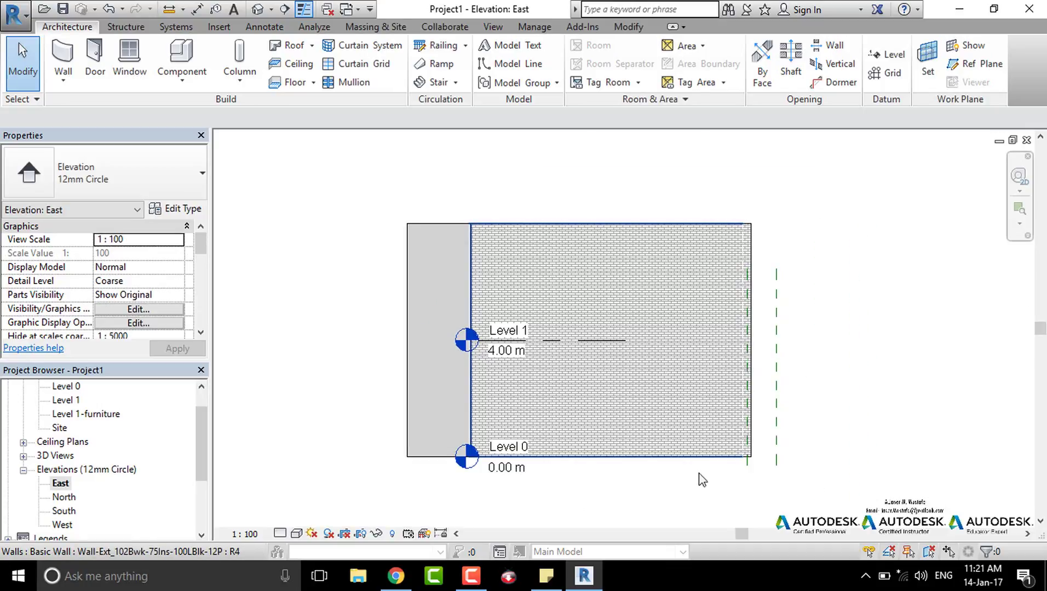
{"action": "left_click", "coordinate": [659, 340]}
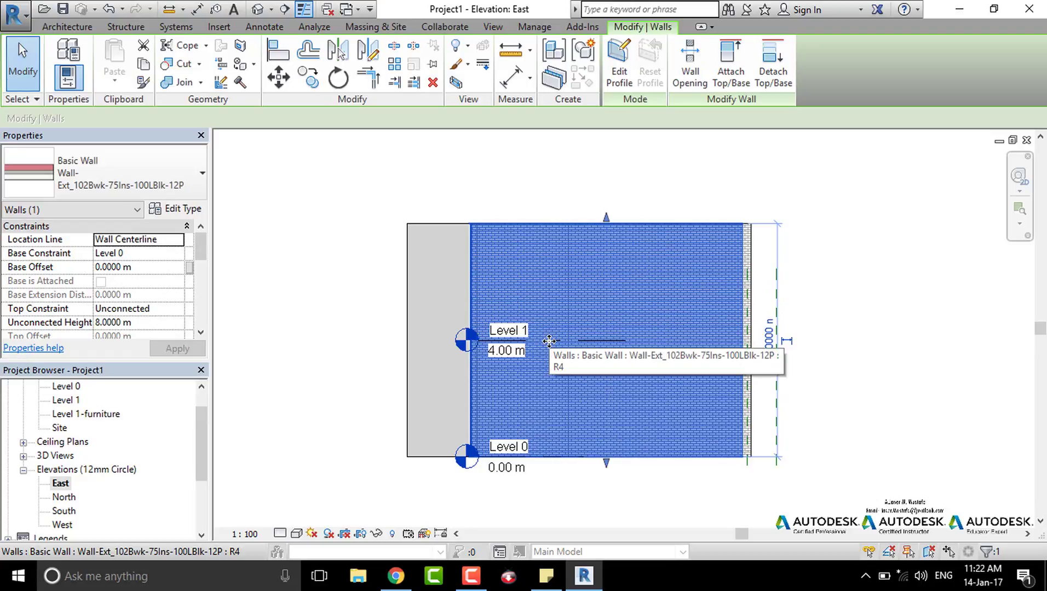
{"action": "key", "text": "Tab"}
{"action": "key", "text": "Tab"}
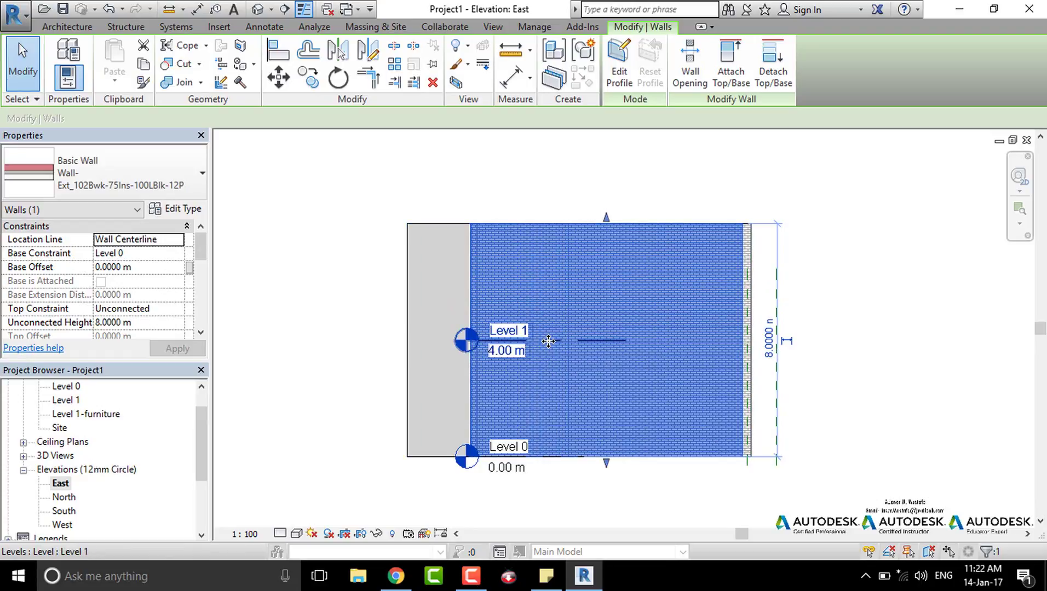
Drag Level 1's left and right ends outward well past both sides of the building.
{"action": "left_click", "coordinate": [548, 341]}
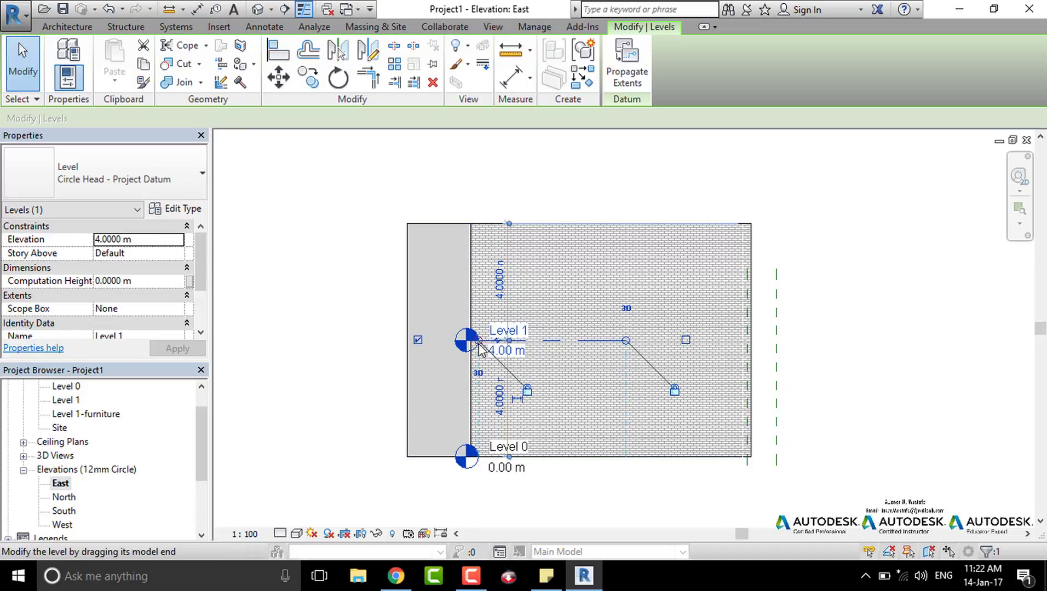
{"action": "left_click_drag", "start_coordinate": [480, 350], "coordinate": [287, 340]}
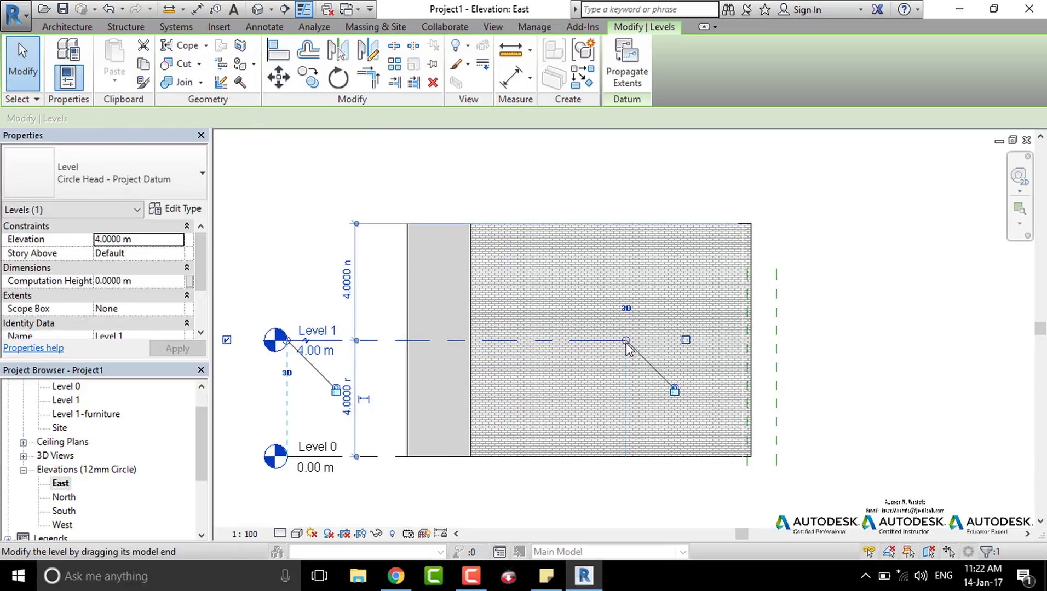
{"action": "left_click_drag", "start_coordinate": [626, 341], "coordinate": [883, 340]}
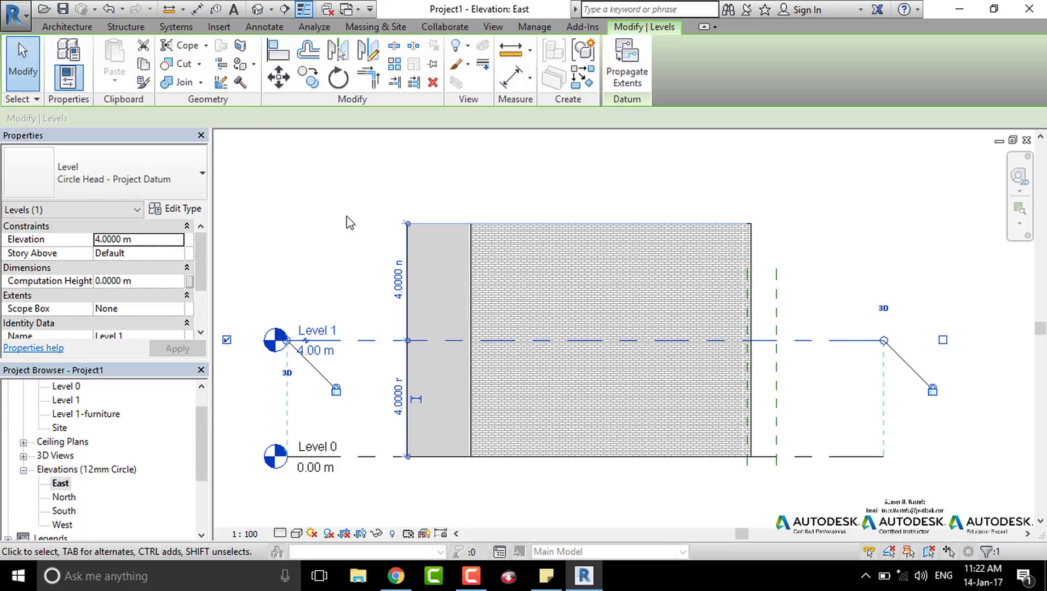
{"action": "left_click", "coordinate": [312, 231]}
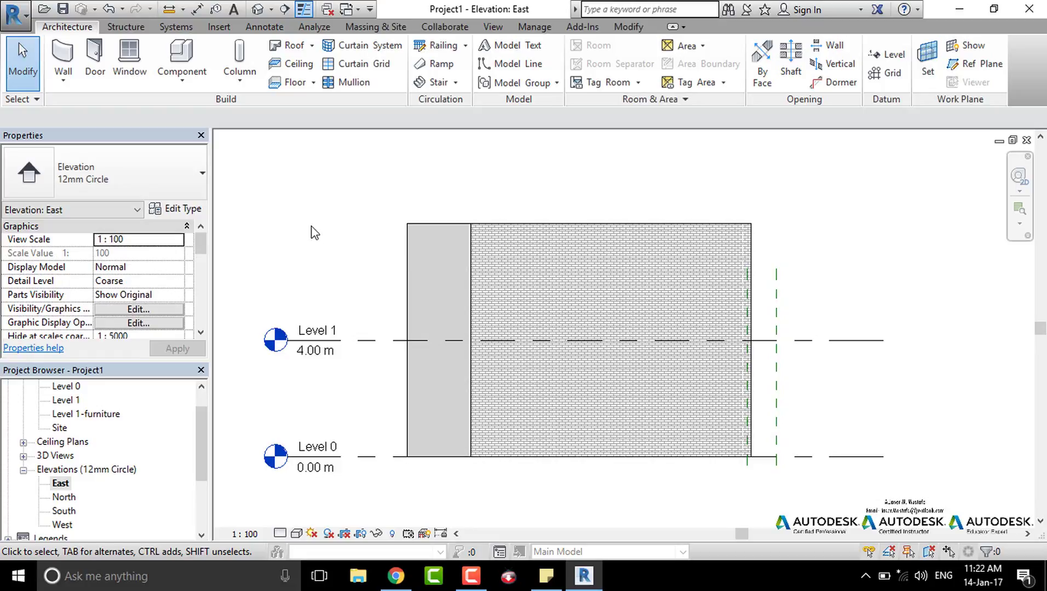
{"action": "left_click", "coordinate": [368, 345]}
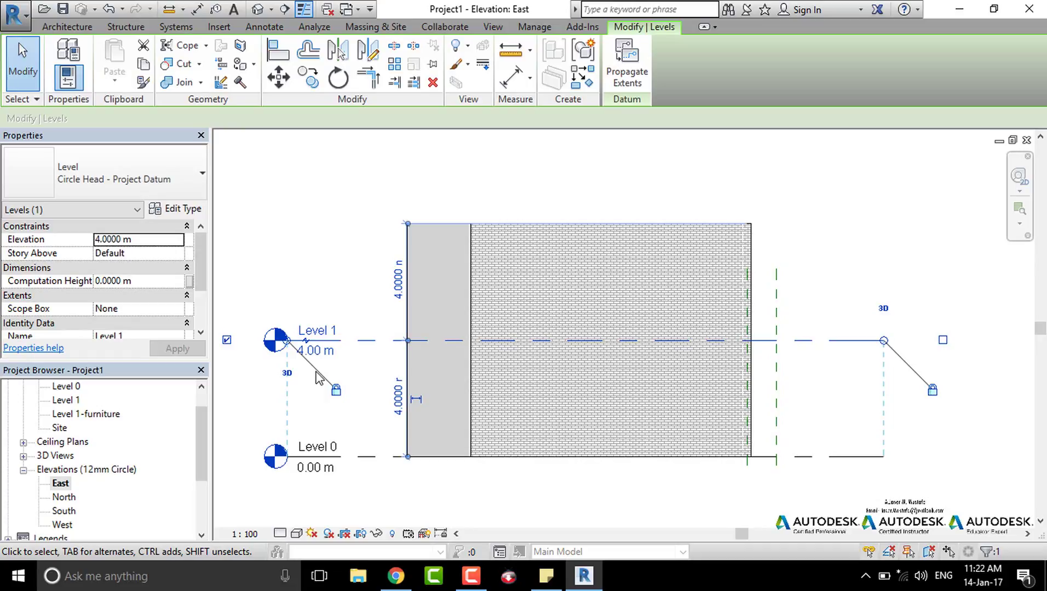
{"action": "left_click", "coordinate": [318, 197]}
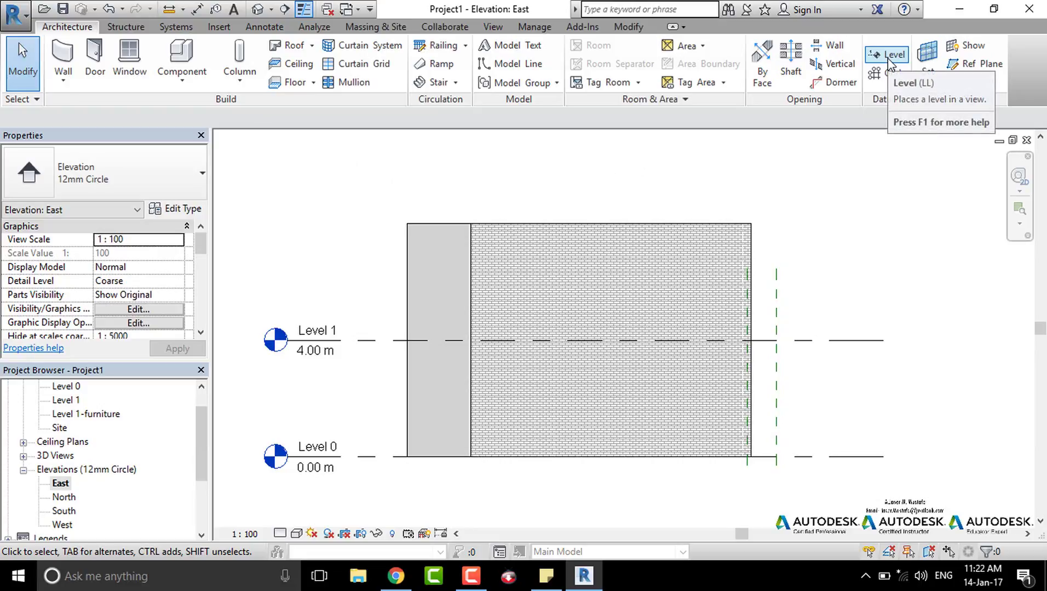
{"action": "mouse_move", "coordinate": [887, 55]}
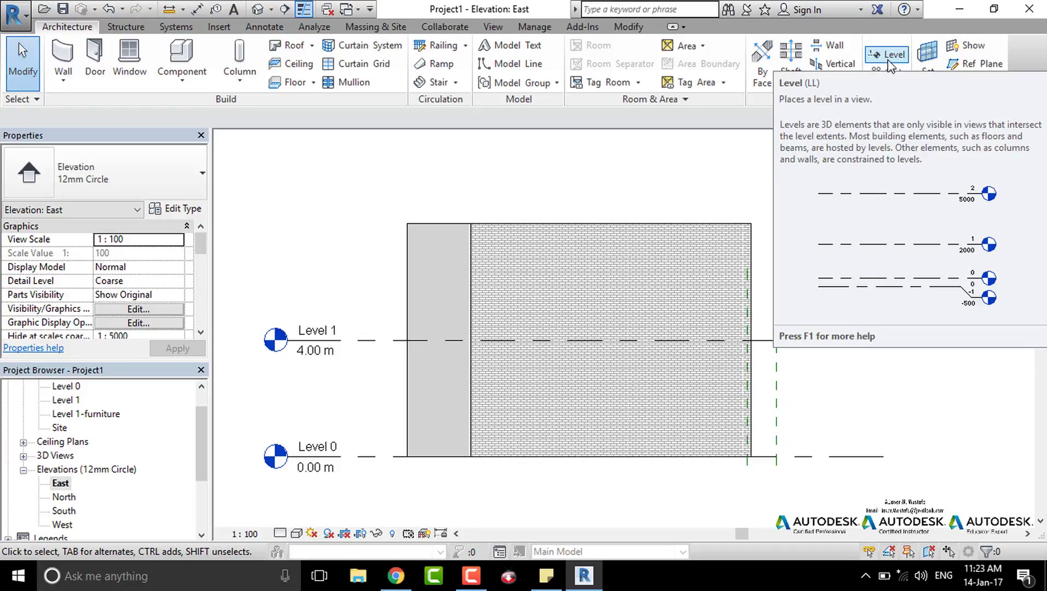
Start the Level tool with Plan View Types limited to Floor Plan only.
{"action": "left_click", "coordinate": [889, 62]}
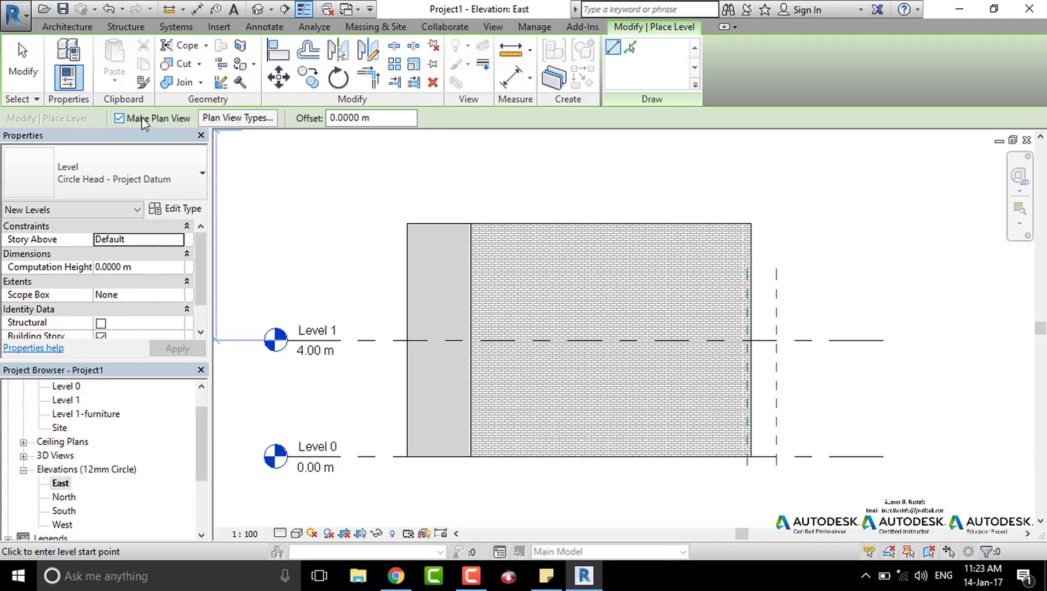
{"action": "left_click", "coordinate": [240, 122]}
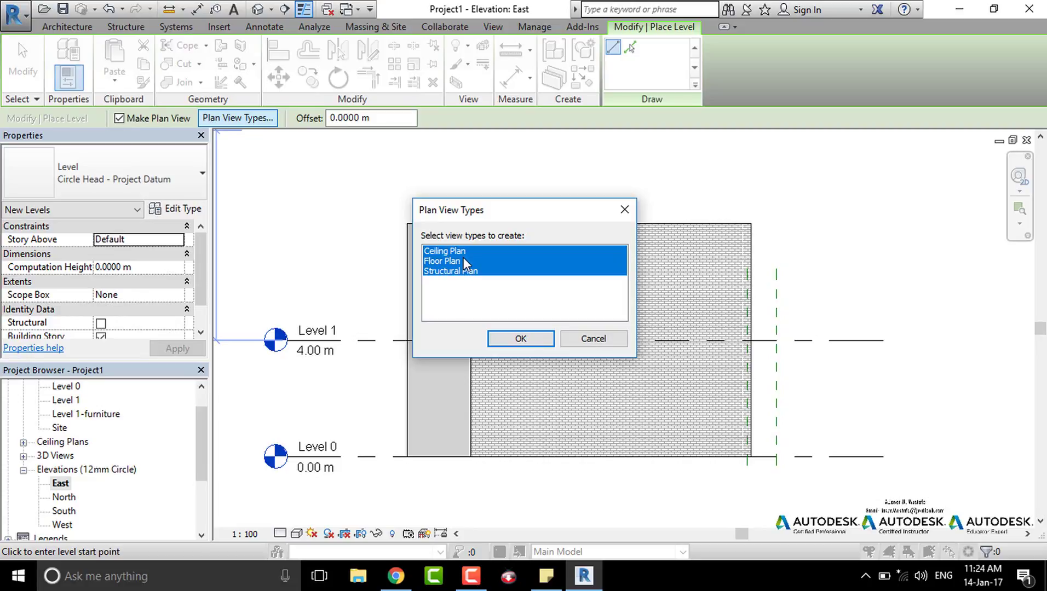
{"action": "left_click", "coordinate": [465, 272]}
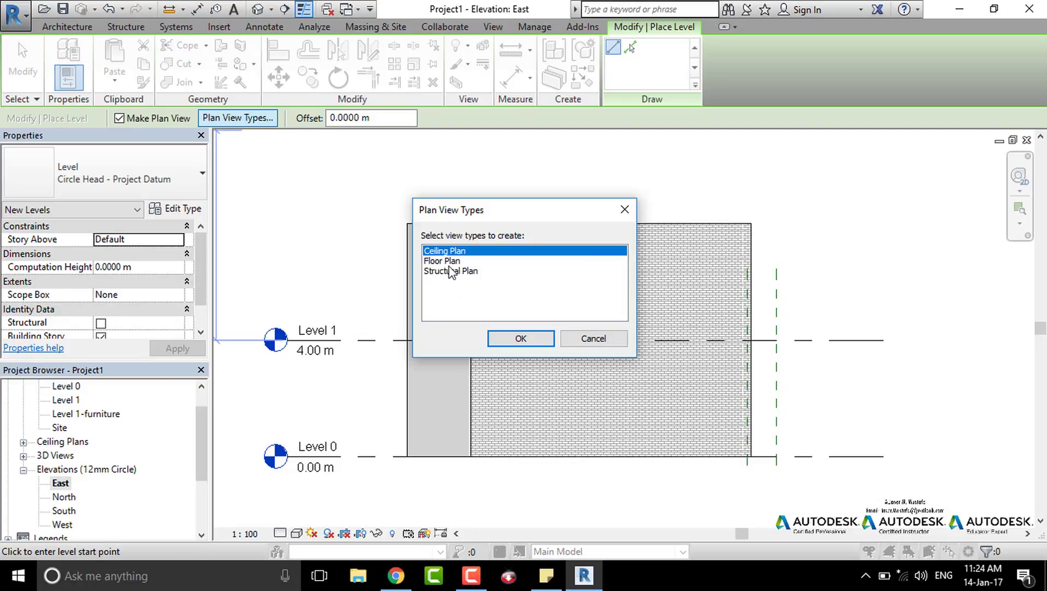
{"action": "left_click", "coordinate": [448, 262]}
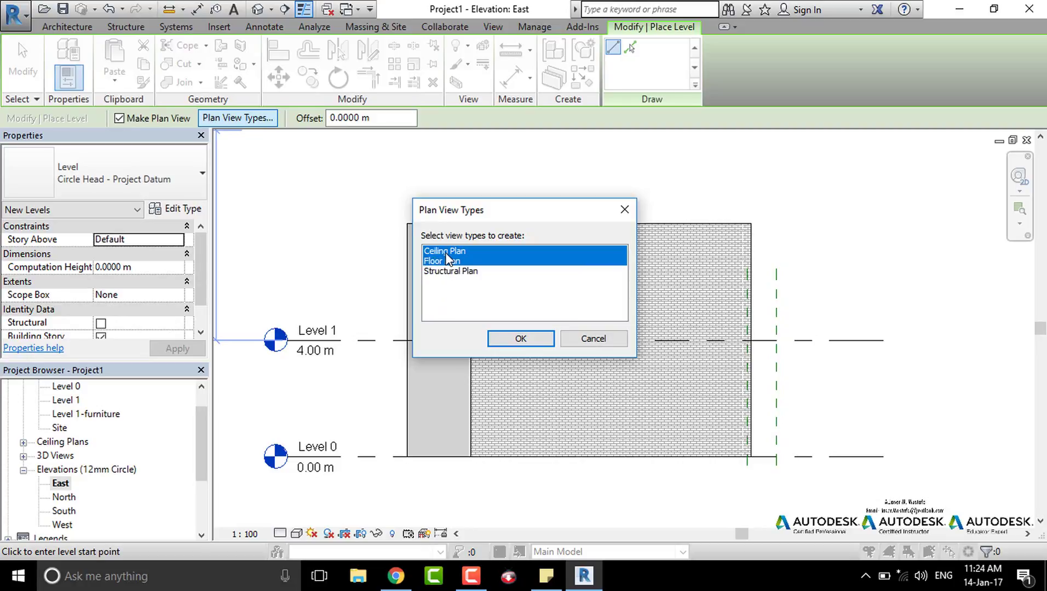
{"action": "left_click", "coordinate": [520, 340]}
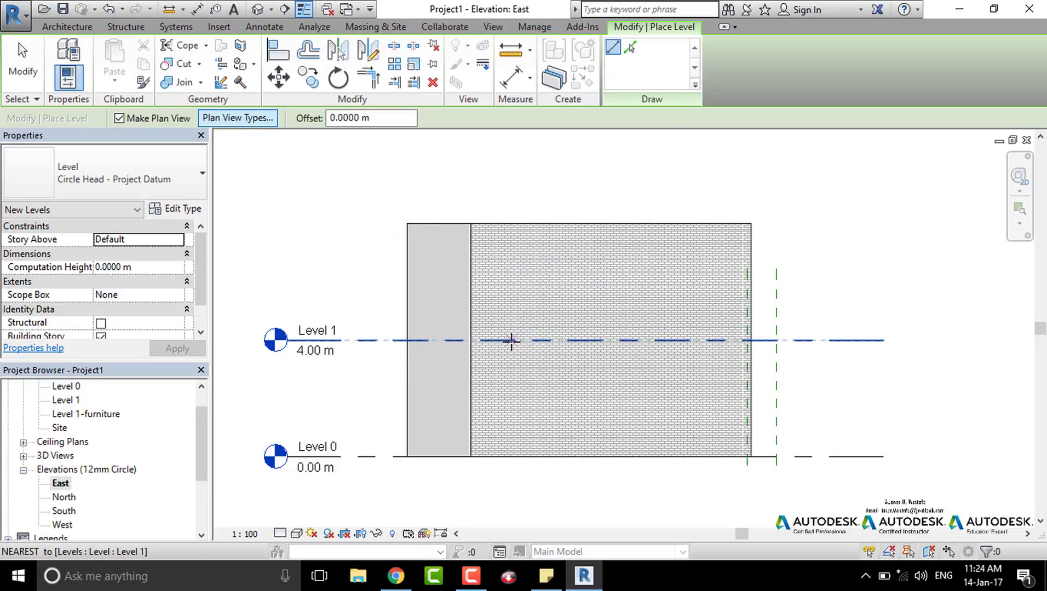
{"action": "left_click", "coordinate": [362, 118]}
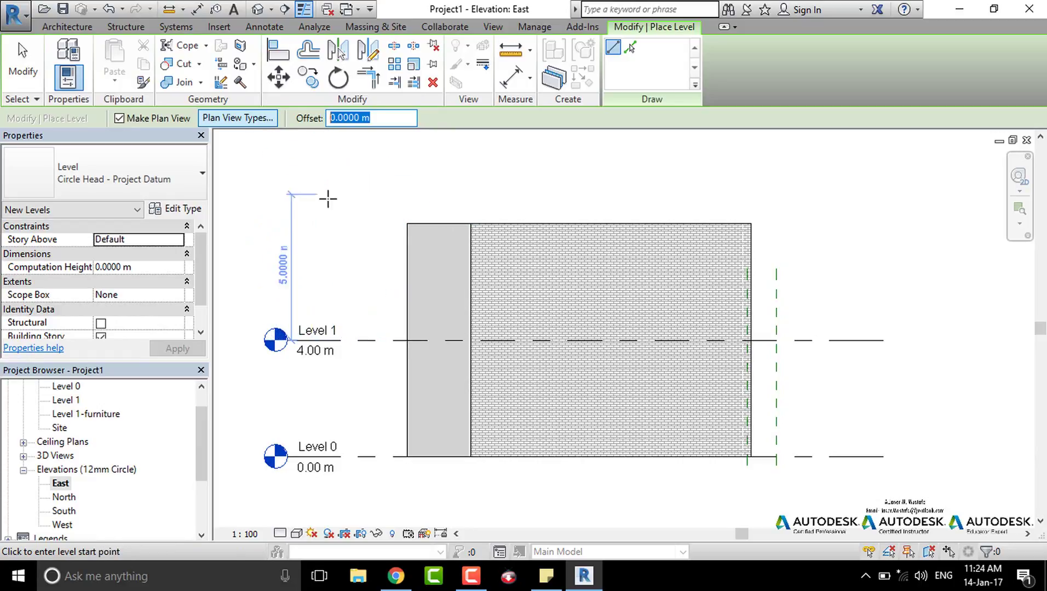
Draw Level 2 at 7.10 m across the elevation, then cancel level placement.
{"action": "middle_click_drag", "start_coordinate": [327, 196], "coordinate": [381, 250]}
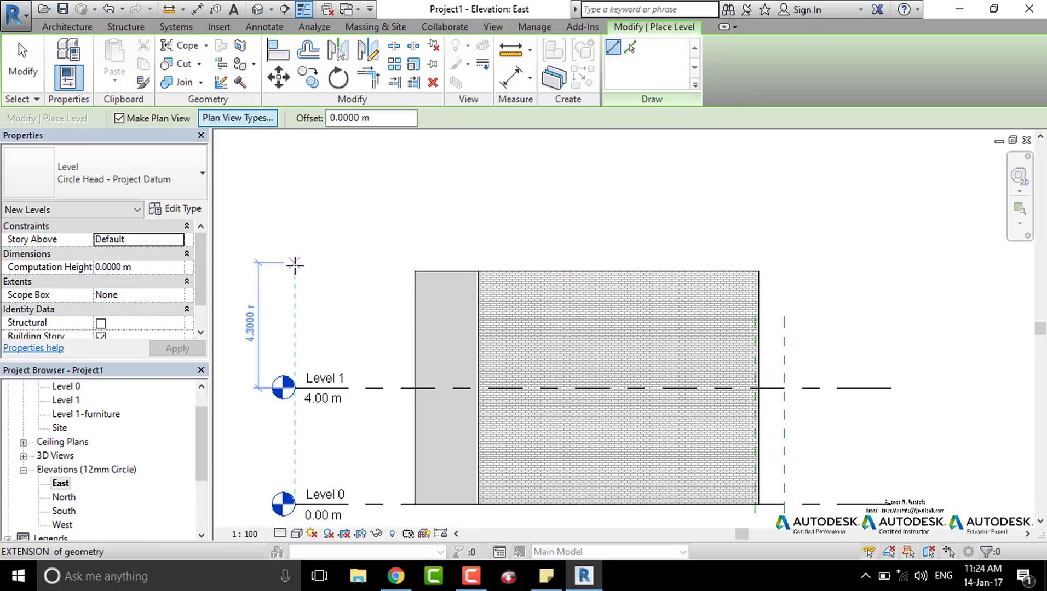
{"action": "left_click", "coordinate": [296, 297]}
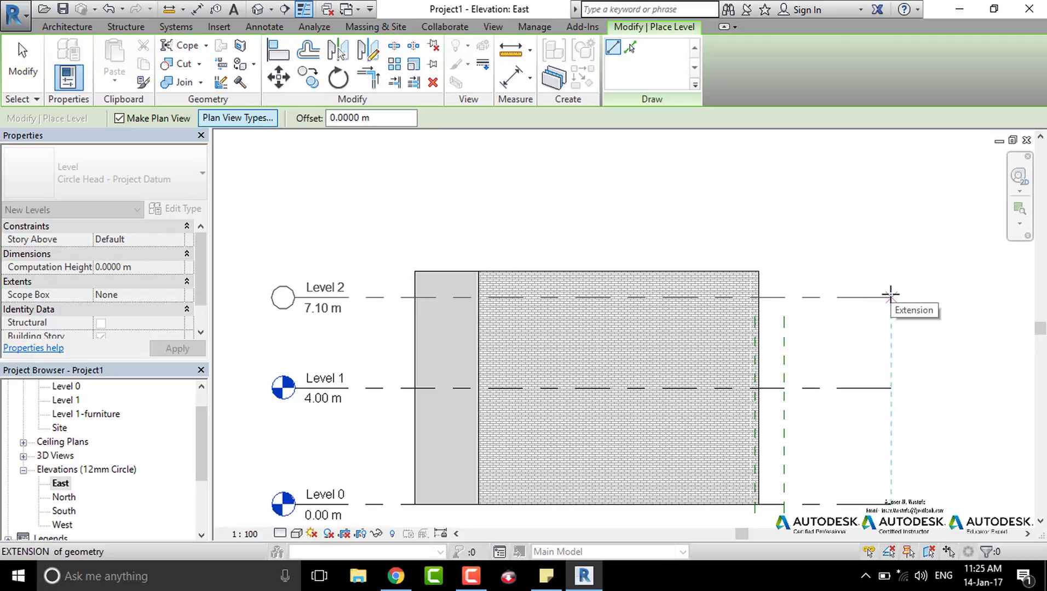
{"action": "left_click", "coordinate": [893, 297]}
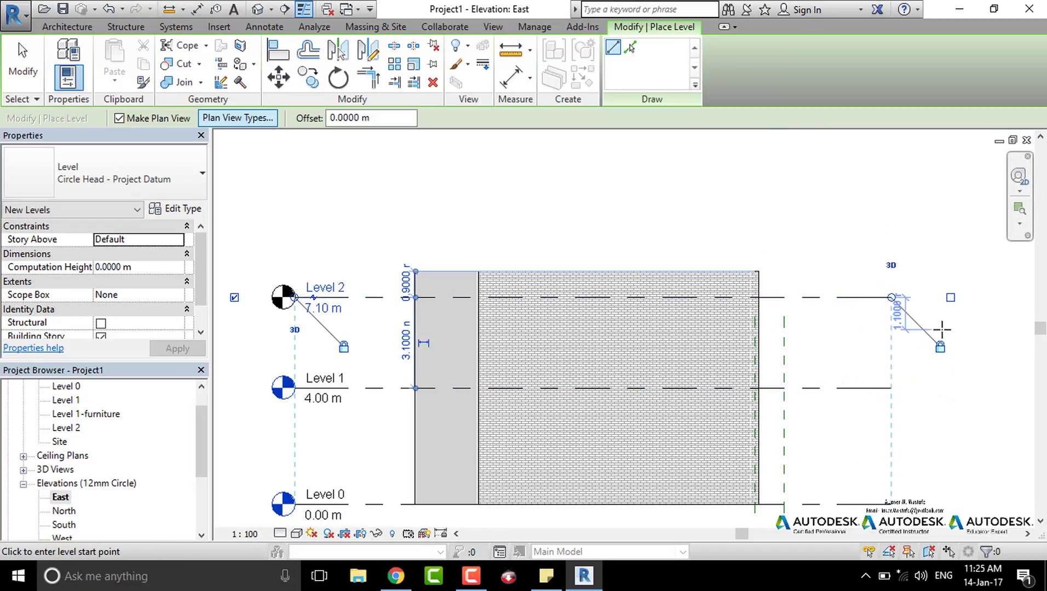
{"action": "right_click", "coordinate": [848, 337]}
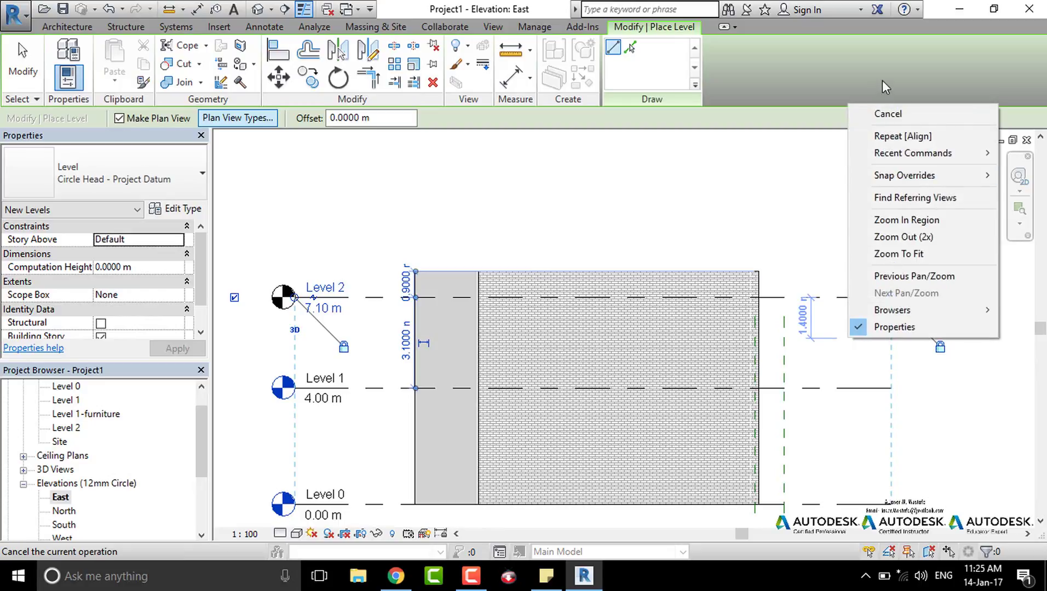
{"action": "left_click", "coordinate": [888, 113]}
{"action": "right_click", "coordinate": [858, 346]}
Line up the right ends of Level 2 and Level 1.
{"action": "left_click", "coordinate": [883, 125]}
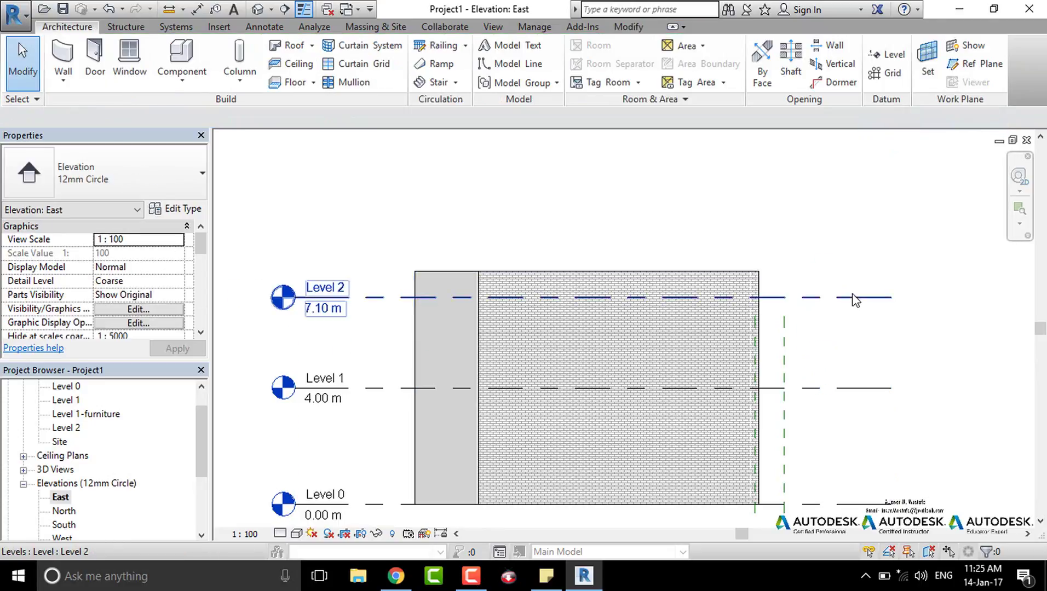
{"action": "left_click", "coordinate": [857, 298]}
{"action": "mouse_move", "coordinate": [864, 297]}
{"action": "left_mouse_down"}
{"action": "mouse_move", "coordinate": [838, 297]}
{"action": "mouse_move", "coordinate": [917, 298]}
{"action": "left_mouse_up"}
{"action": "left_click", "coordinate": [896, 388]}
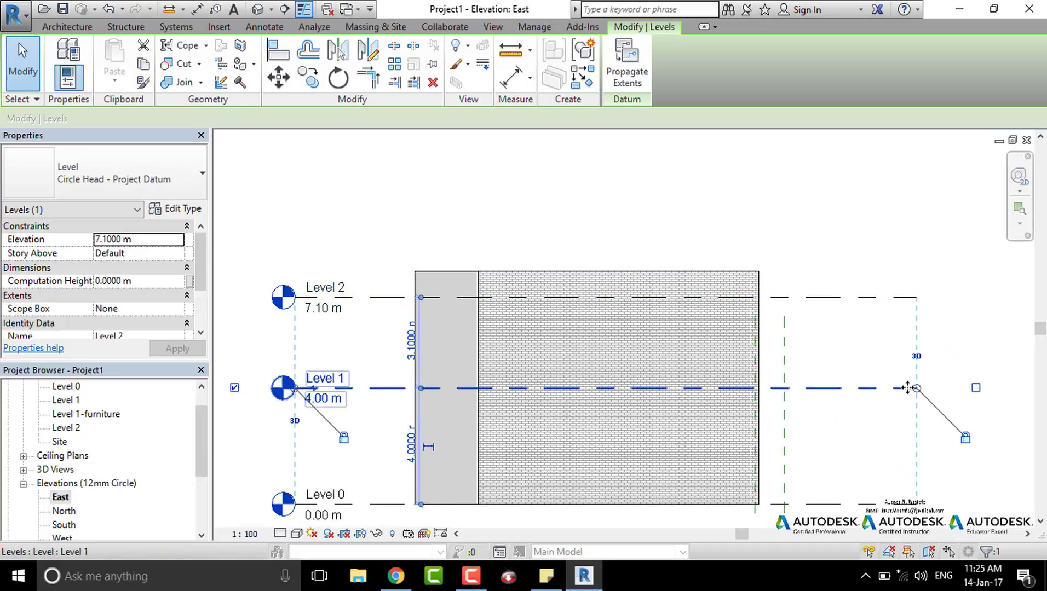
{"action": "left_click_drag", "start_coordinate": [916, 388], "coordinate": [873, 388]}
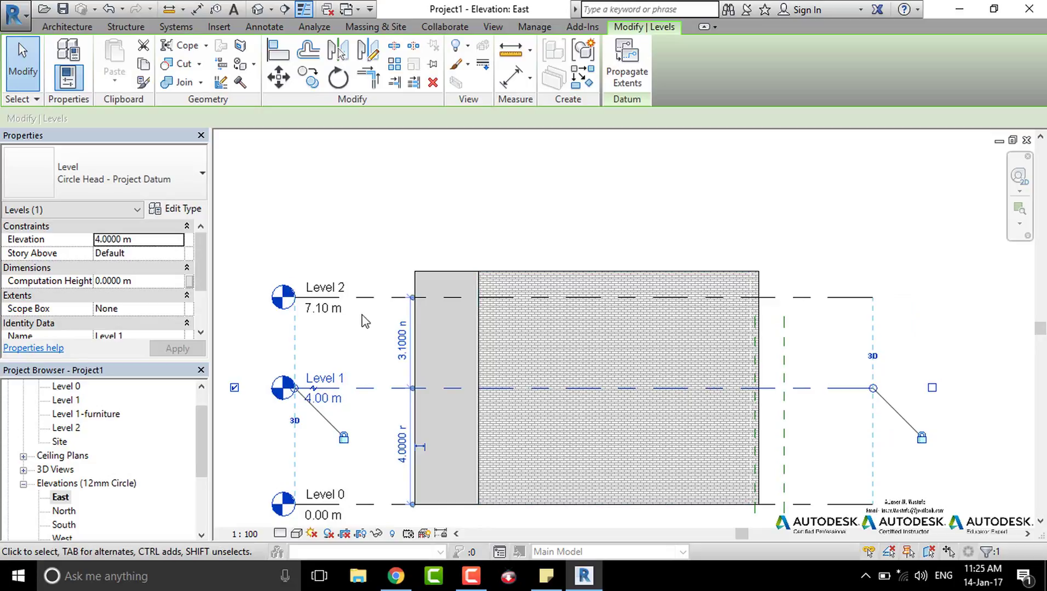
Align the left ends and heads of Level 2 and Level 1 with Level 0.
{"action": "left_click", "coordinate": [290, 301]}
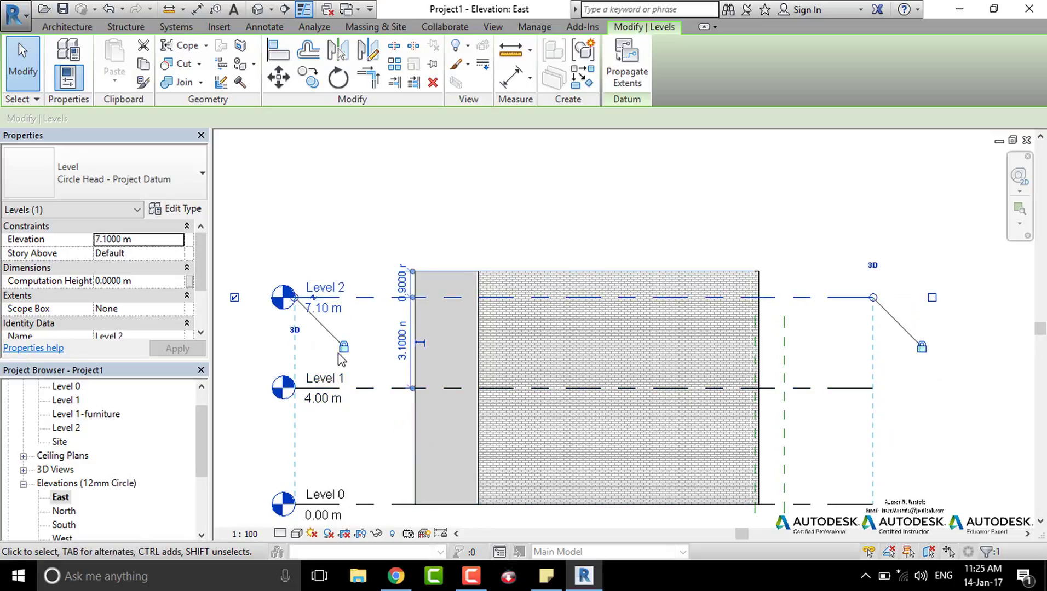
{"action": "mouse_move", "coordinate": [293, 299]}
{"action": "left_mouse_down"}
{"action": "mouse_move", "coordinate": [335, 306]}
{"action": "mouse_move", "coordinate": [270, 300]}
{"action": "left_mouse_up"}
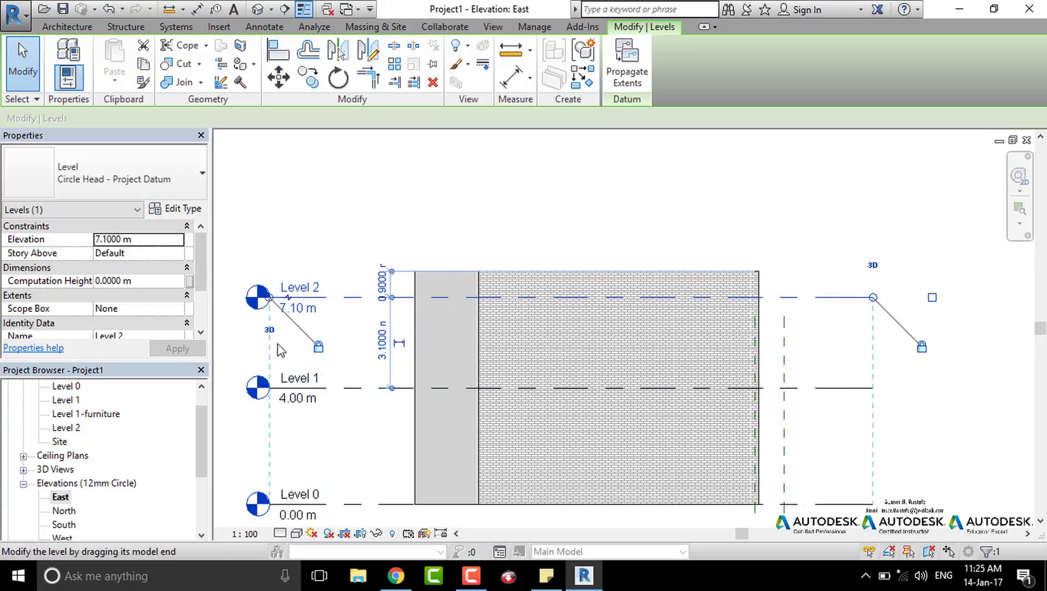
{"action": "left_click", "coordinate": [296, 394]}
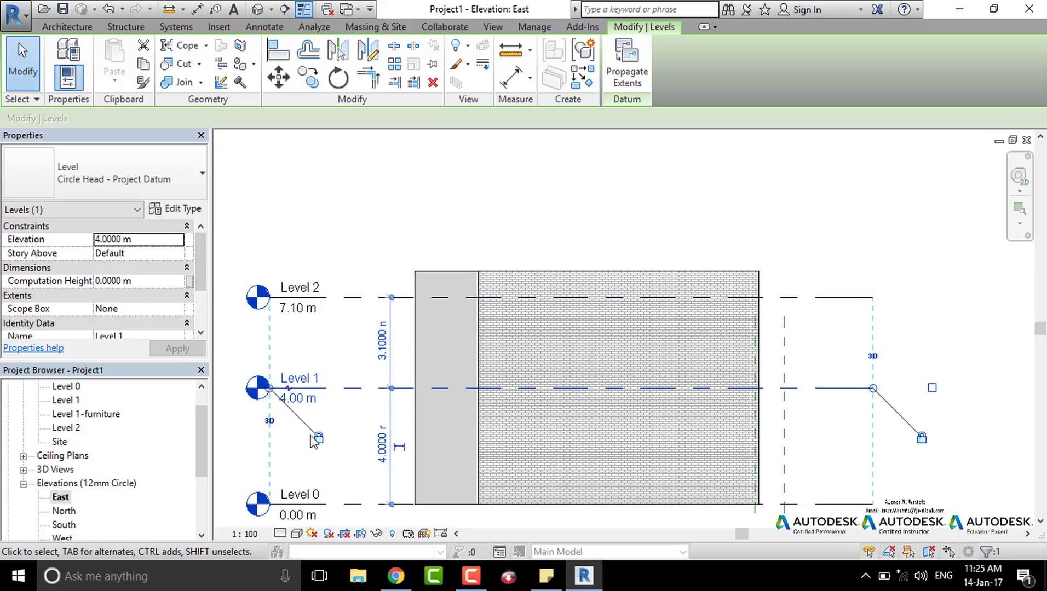
{"action": "middle_click_drag", "start_coordinate": [344, 432], "coordinate": [458, 425]}
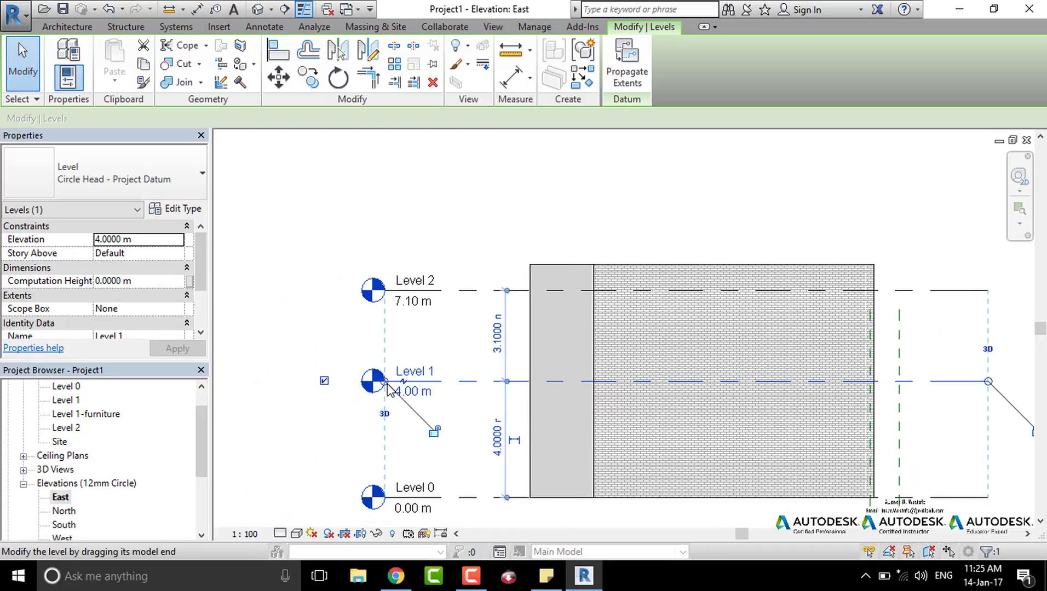
{"action": "left_click_drag", "start_coordinate": [387, 388], "coordinate": [340, 383]}
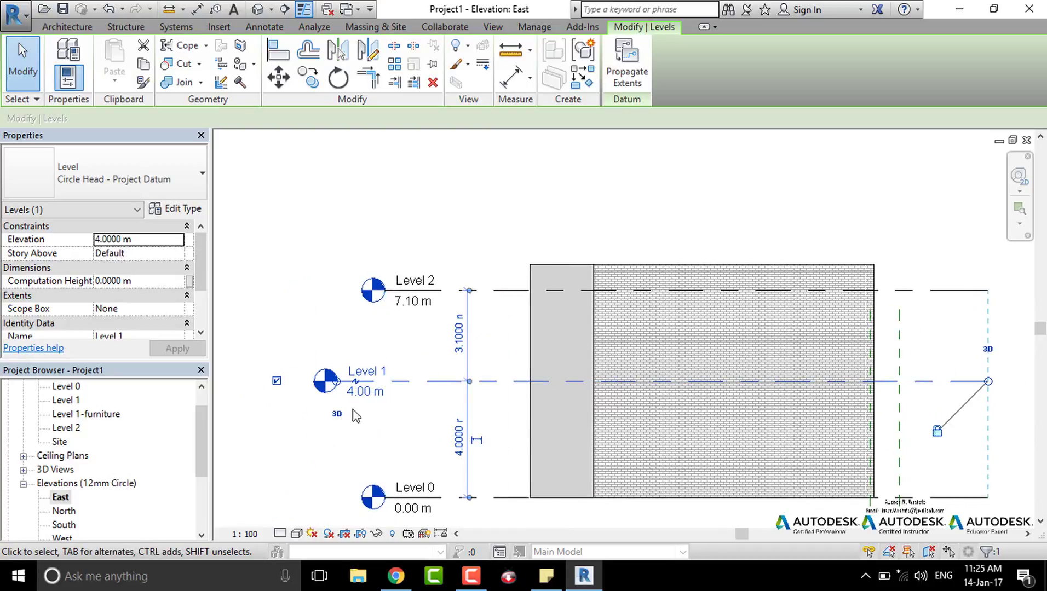
{"action": "left_click_drag", "start_coordinate": [339, 380], "coordinate": [384, 381]}
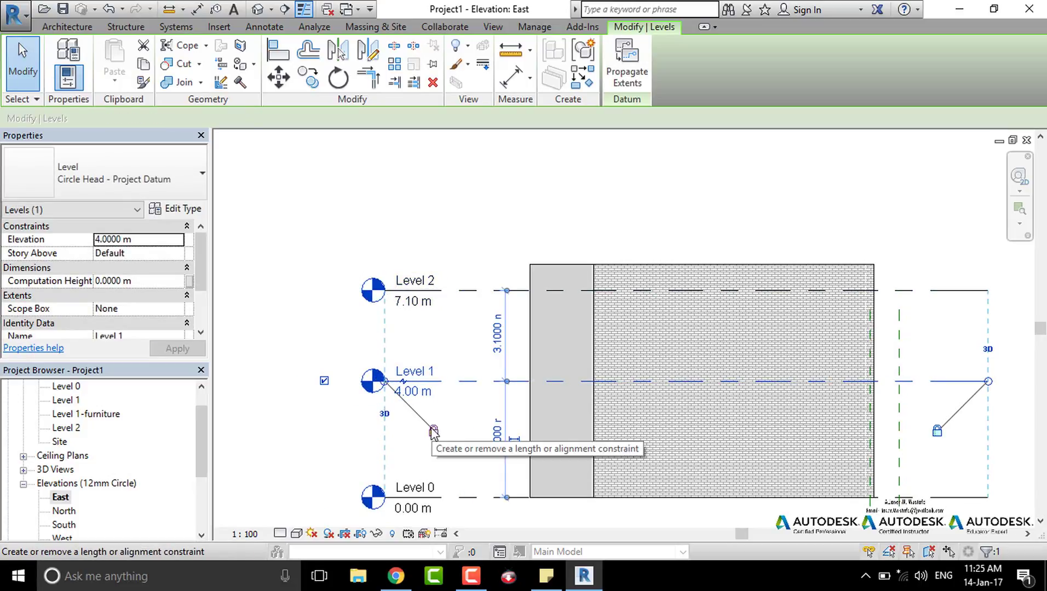
{"action": "middle_click_drag", "start_coordinate": [369, 427], "coordinate": [305, 445]}
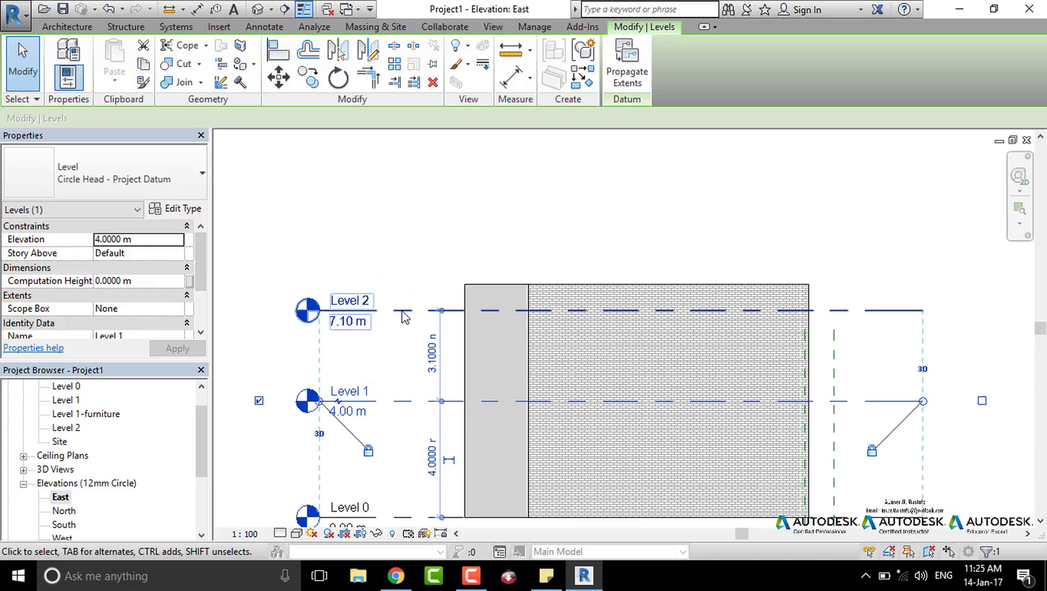
{"action": "middle_click_drag", "start_coordinate": [408, 412], "coordinate": [396, 327]}
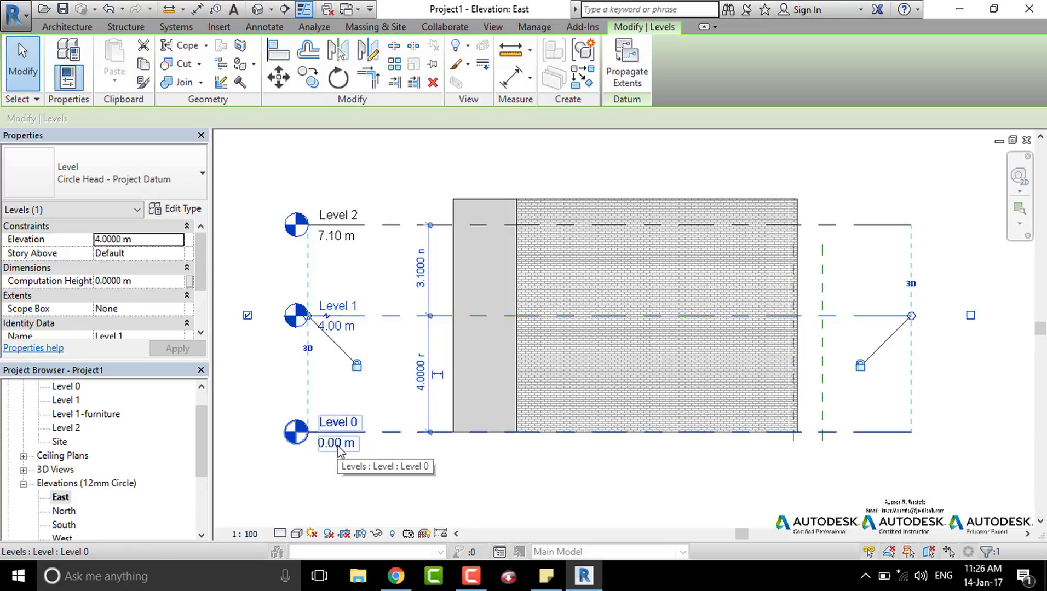
Change Level 0's elevation label to 0.25 m and reselect Level 0.
{"action": "left_click", "coordinate": [353, 456]}
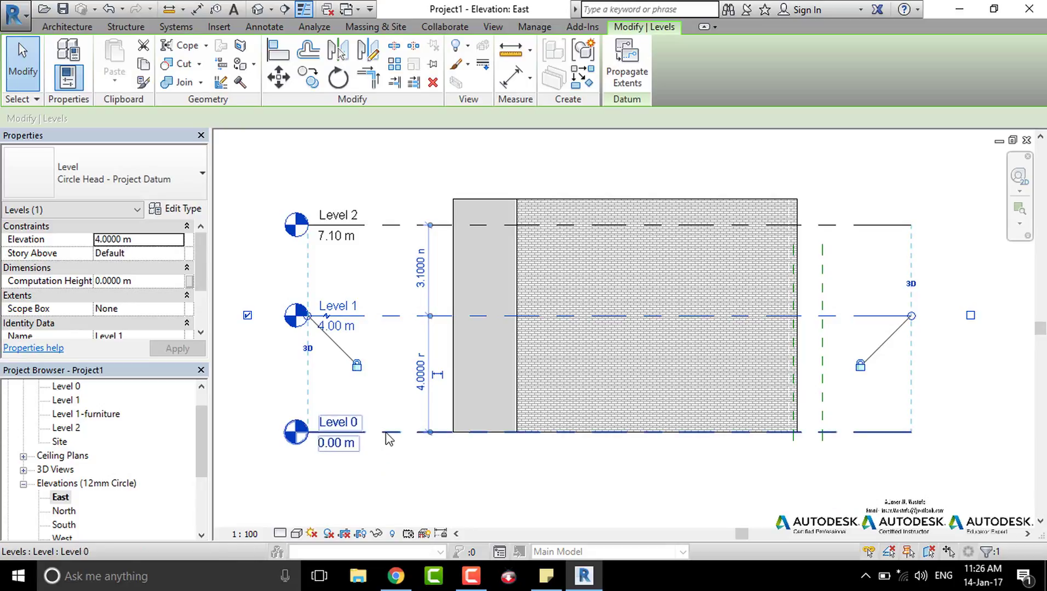
{"action": "left_click", "coordinate": [336, 442]}
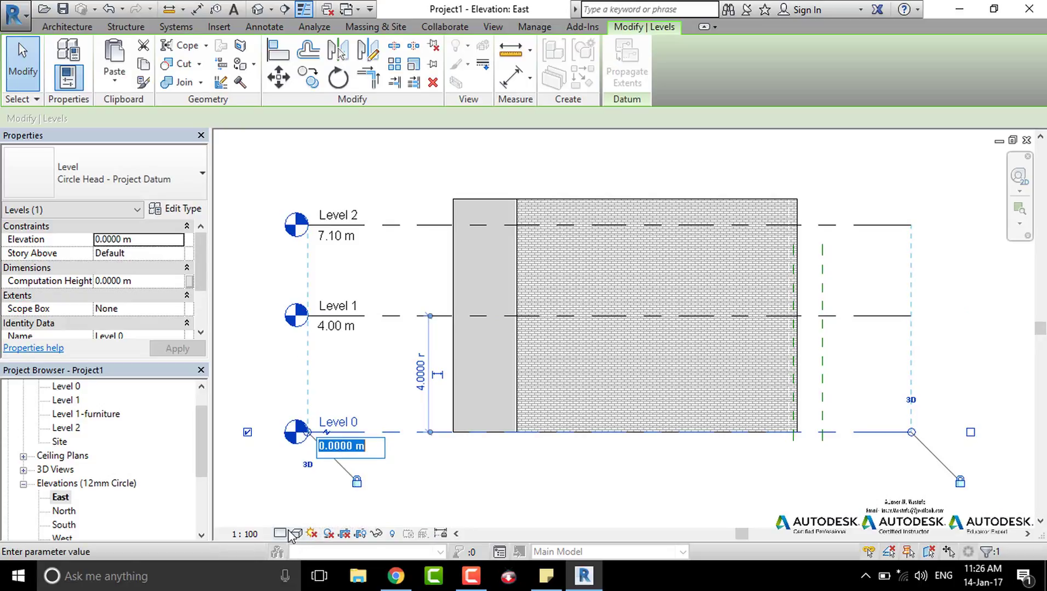
{"action": "type", "text": ".25"}
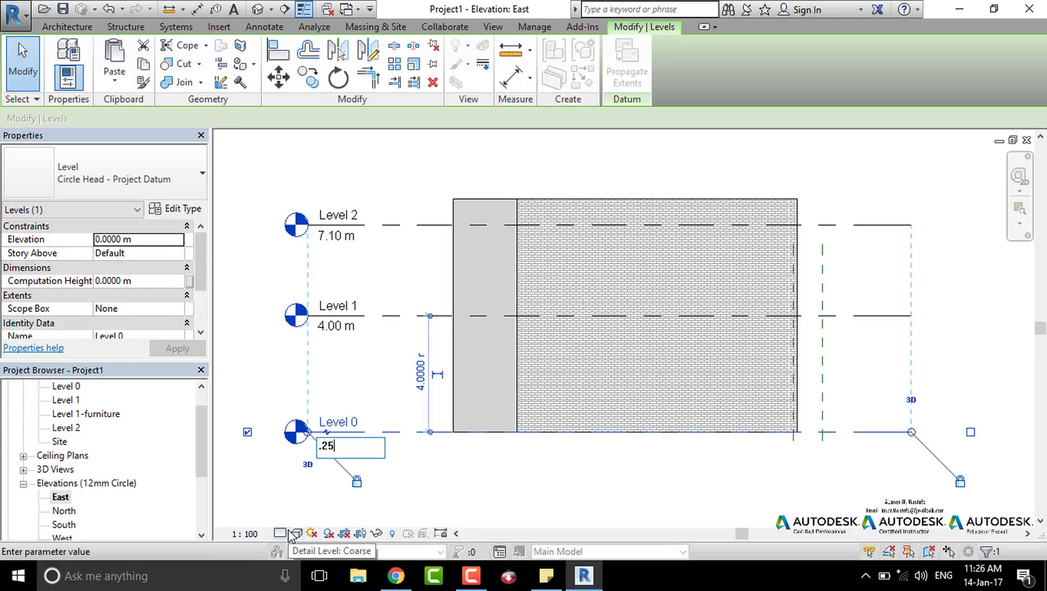
{"action": "key", "text": "Return"}
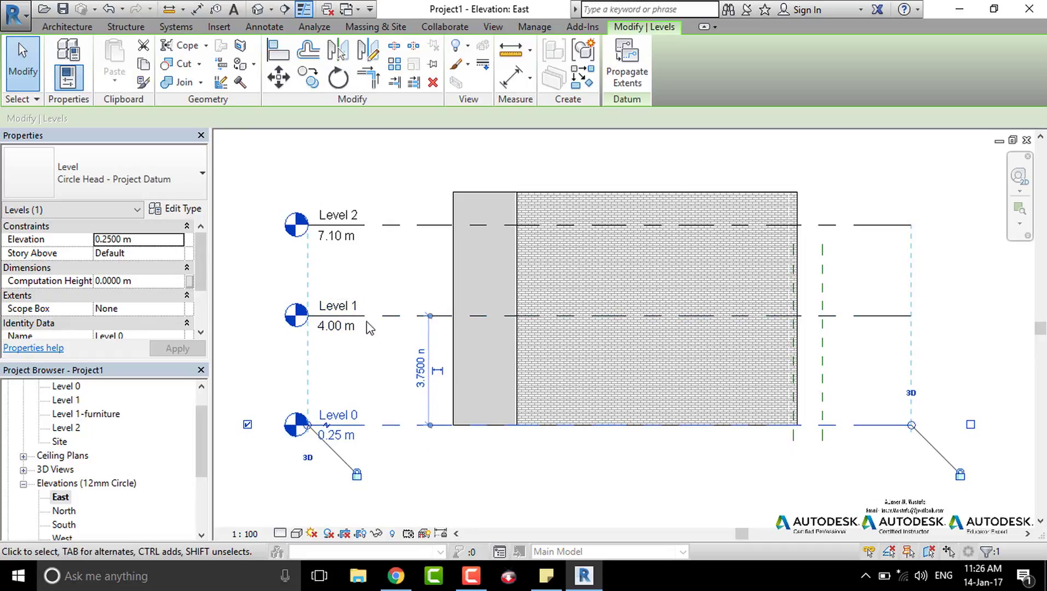
{"action": "left_click", "coordinate": [389, 317]}
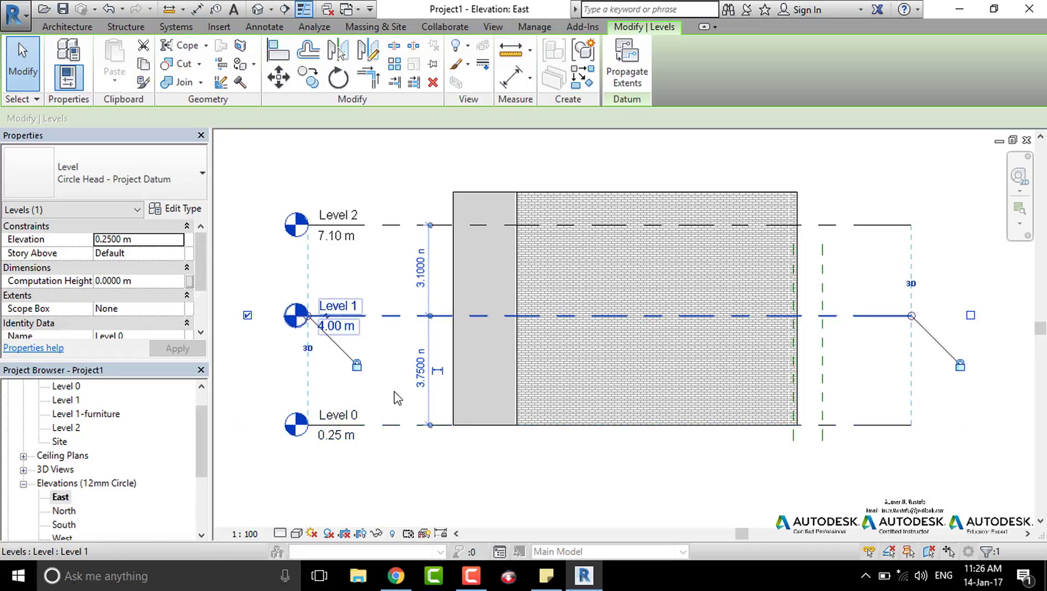
{"action": "left_click", "coordinate": [390, 426]}
{"action": "left_click", "coordinate": [395, 316]}
{"action": "left_click", "coordinate": [401, 426]}
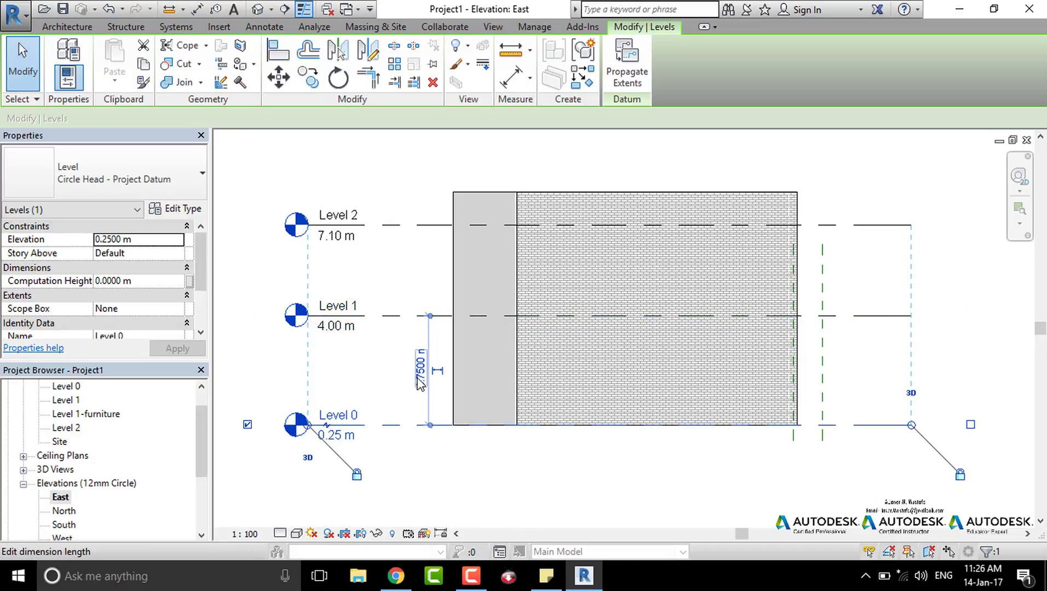
Set the Level 0 to Level 1 spacing to 3.8 m, briefly trying 5 m first.
{"action": "left_click", "coordinate": [421, 369]}
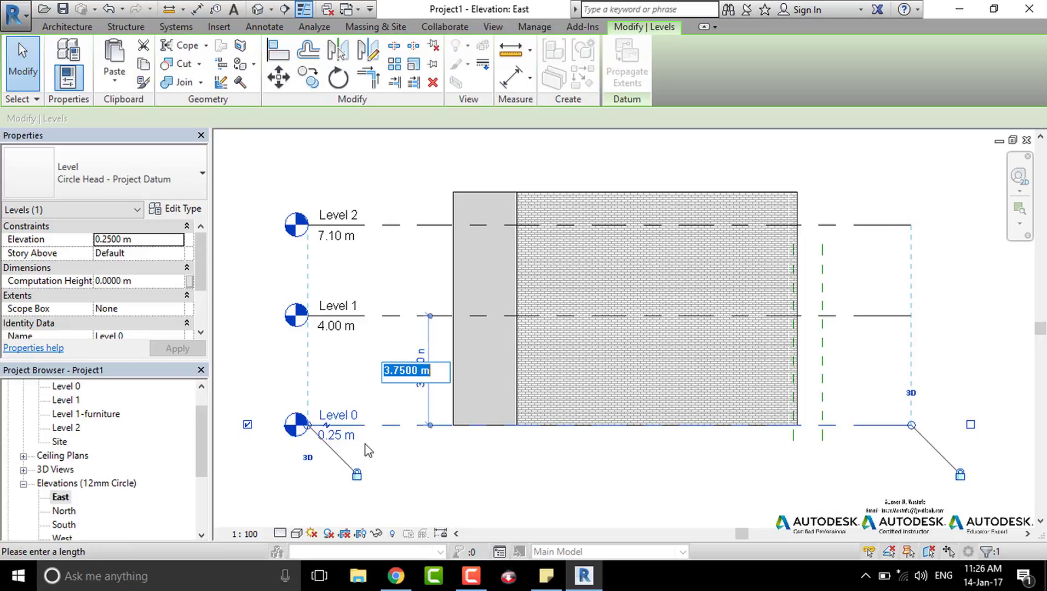
{"action": "type", "text": "3.8"}
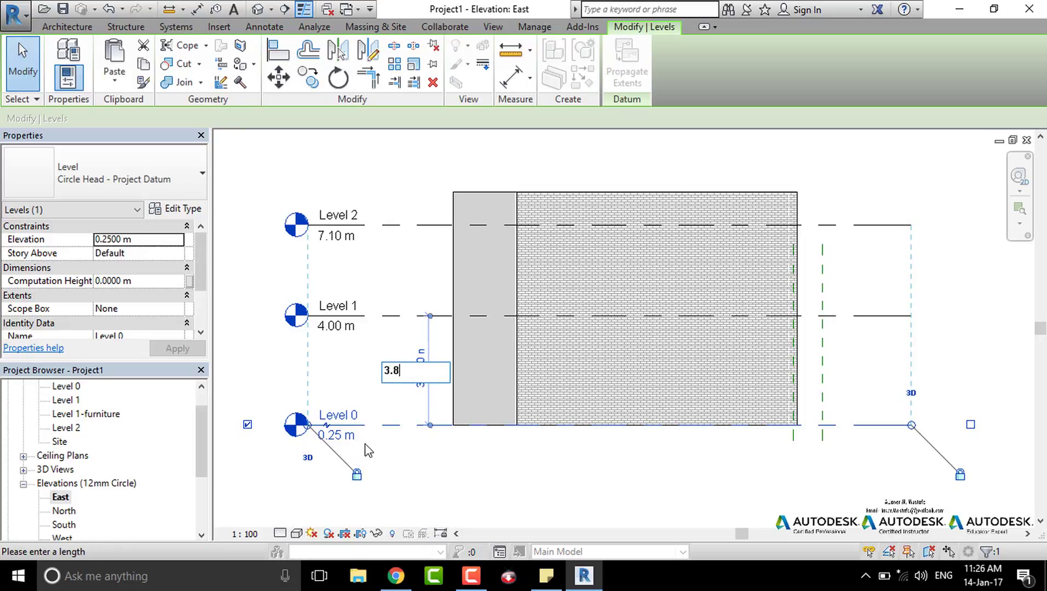
{"action": "key", "text": "Return"}
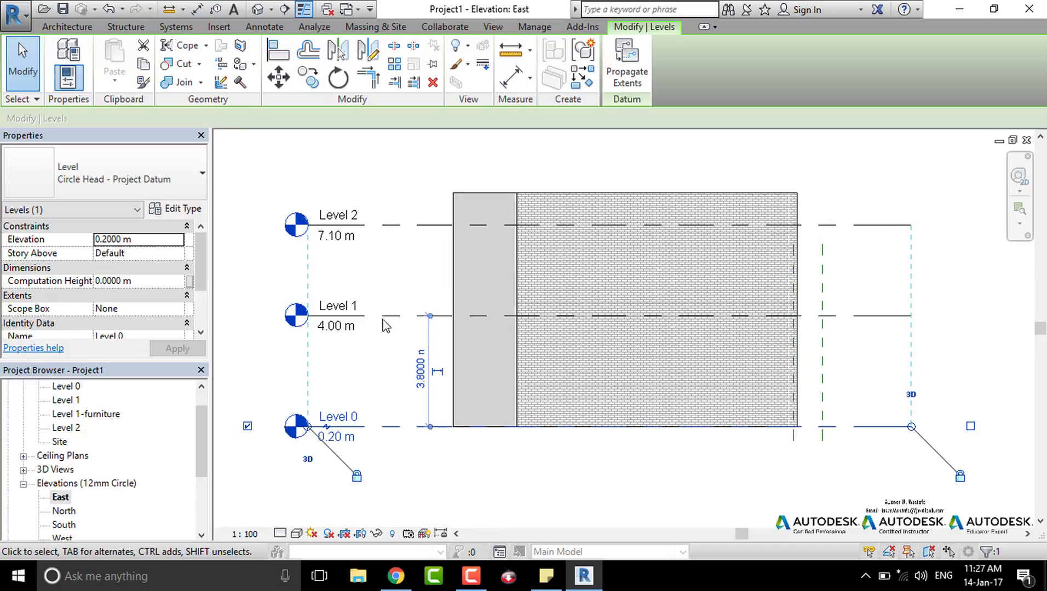
{"action": "left_click", "coordinate": [420, 371]}
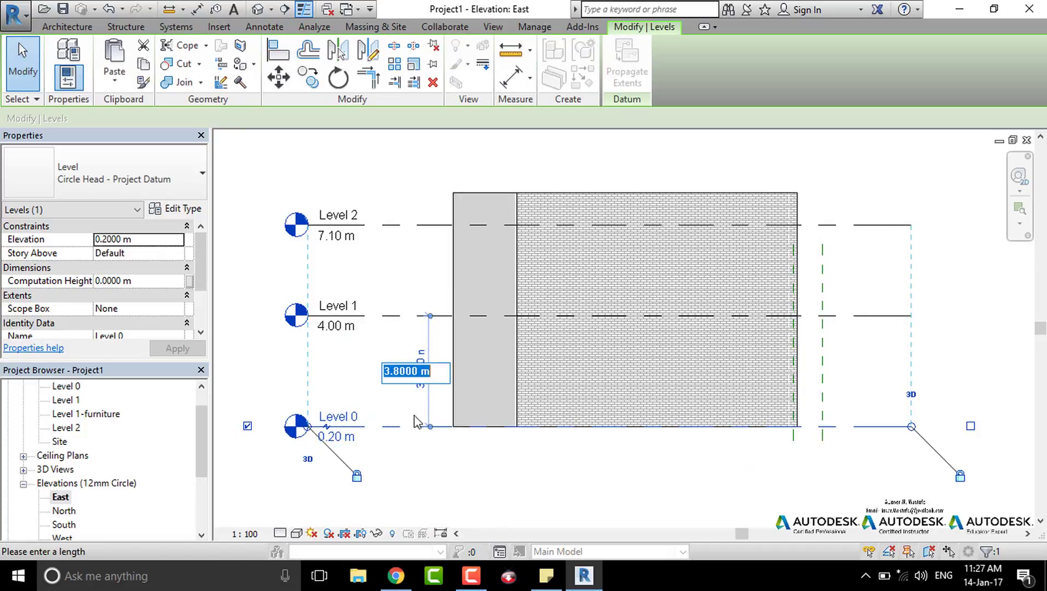
{"action": "type", "text": "5"}
{"action": "key", "text": "Return"}
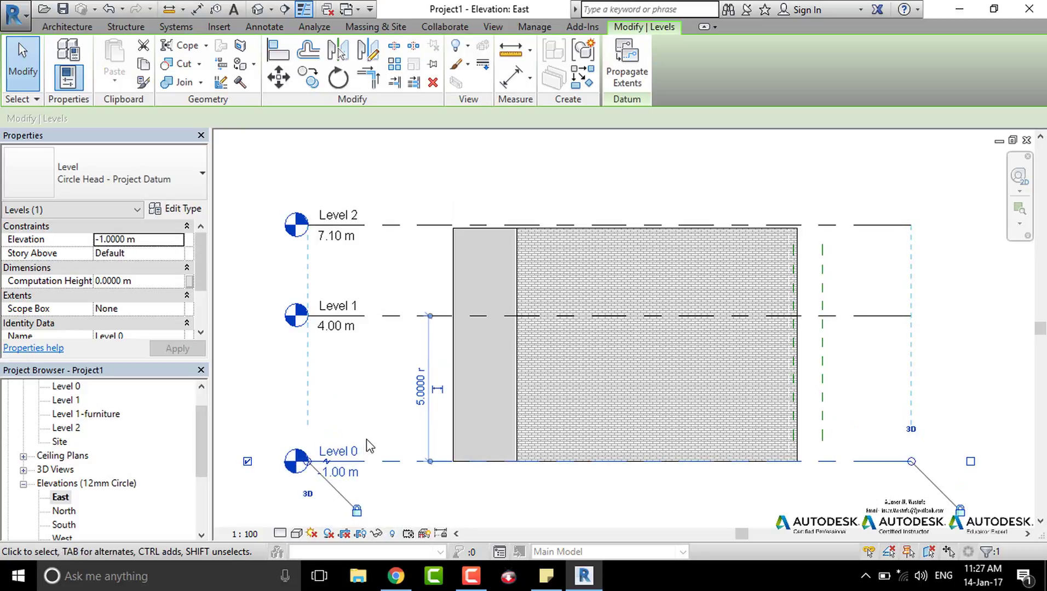
{"action": "left_click", "coordinate": [419, 388]}
{"action": "type", "text": "3.8"}
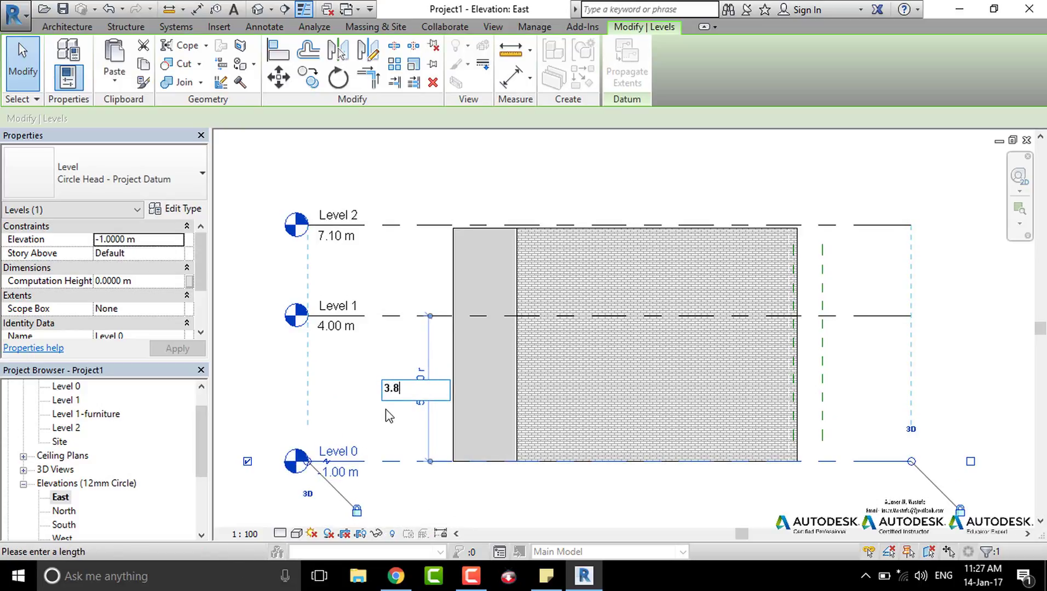
{"action": "key", "text": "Return"}
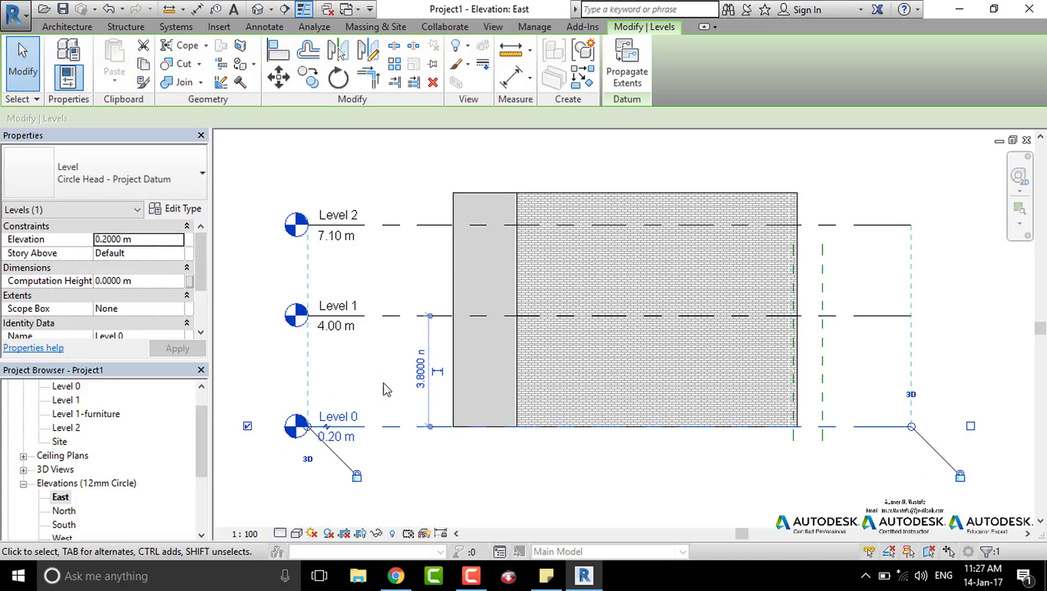
Move Level 1 to 3.55 m, 3.35 m above Level 0.
{"action": "left_click", "coordinate": [377, 316]}
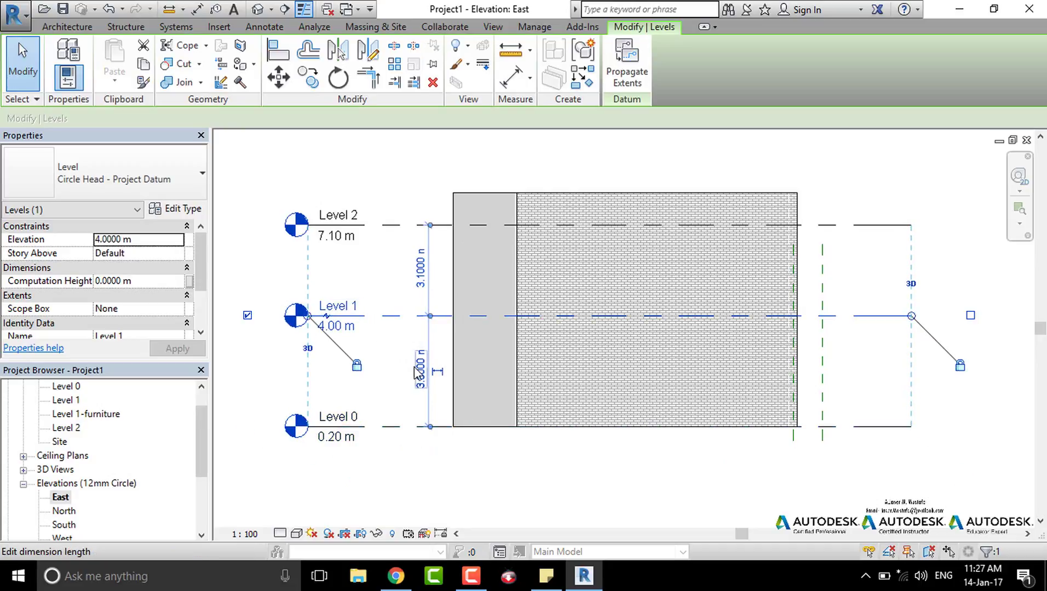
{"action": "left_click", "coordinate": [420, 370]}
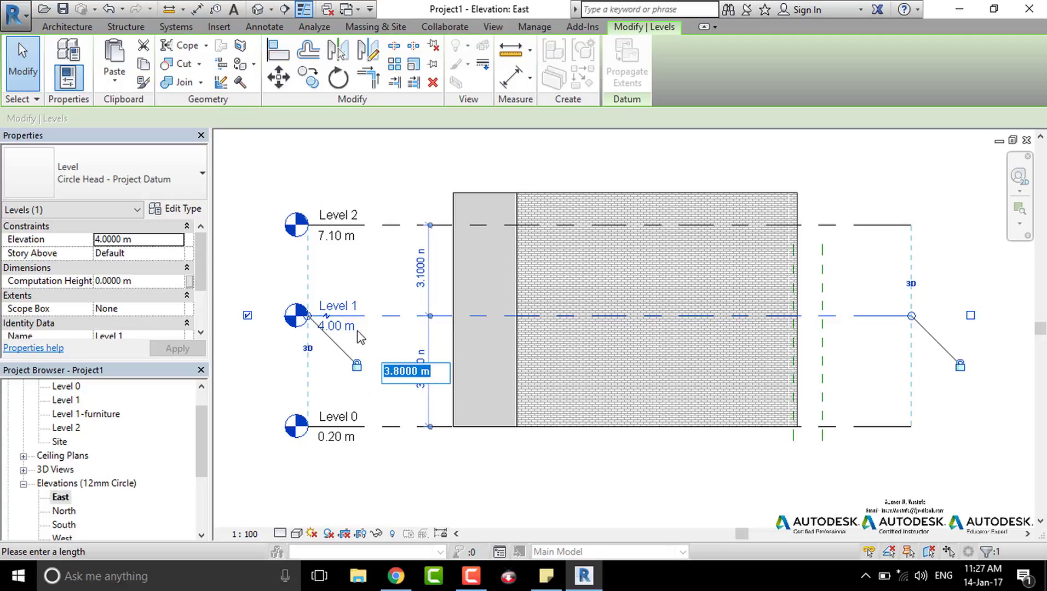
{"action": "type", "text": "3."}
{"action": "type", "text": "5"}
{"action": "key", "text": "Return"}
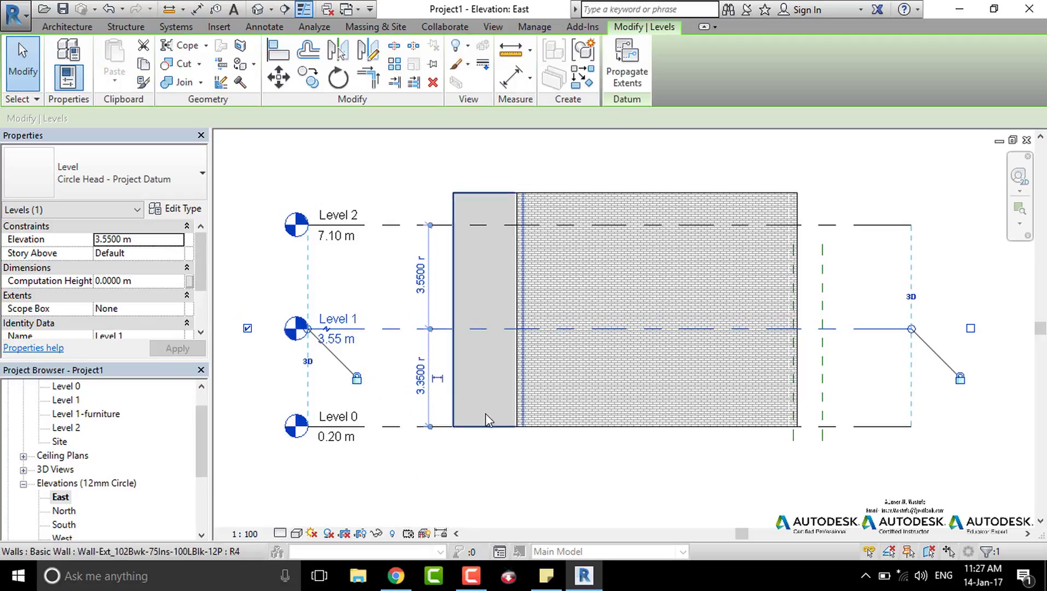
Set Level 2 to 3.35 m above Level 1 (6.90 m) and check the spacing.
{"action": "left_click", "coordinate": [391, 225]}
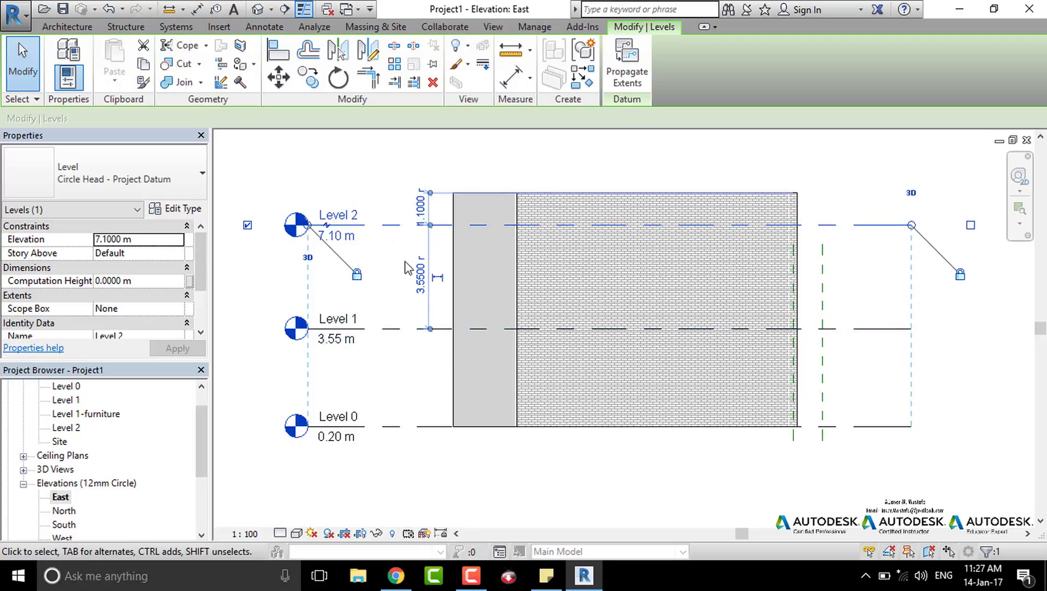
{"action": "left_click", "coordinate": [419, 274]}
{"action": "type", "text": "3.35"}
{"action": "key", "text": "Return"}
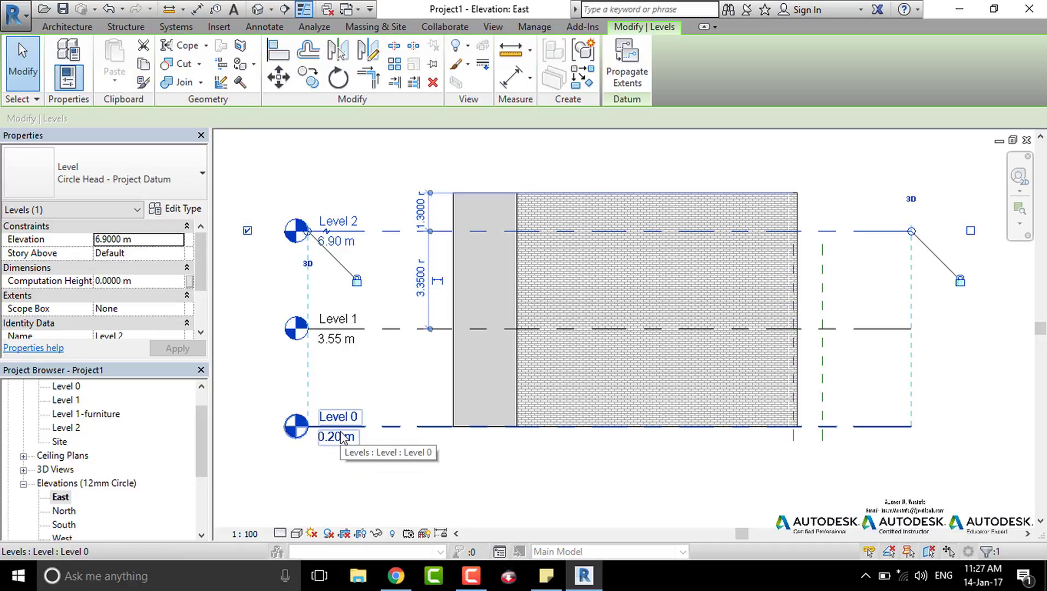
{"action": "left_click", "coordinate": [399, 330]}
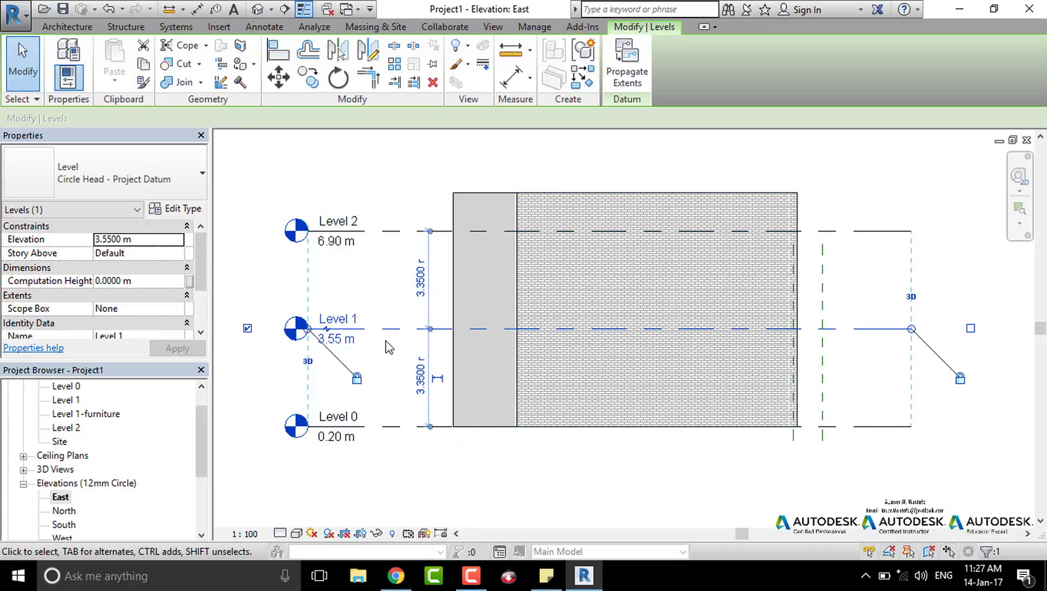
{"action": "left_click", "coordinate": [421, 390]}
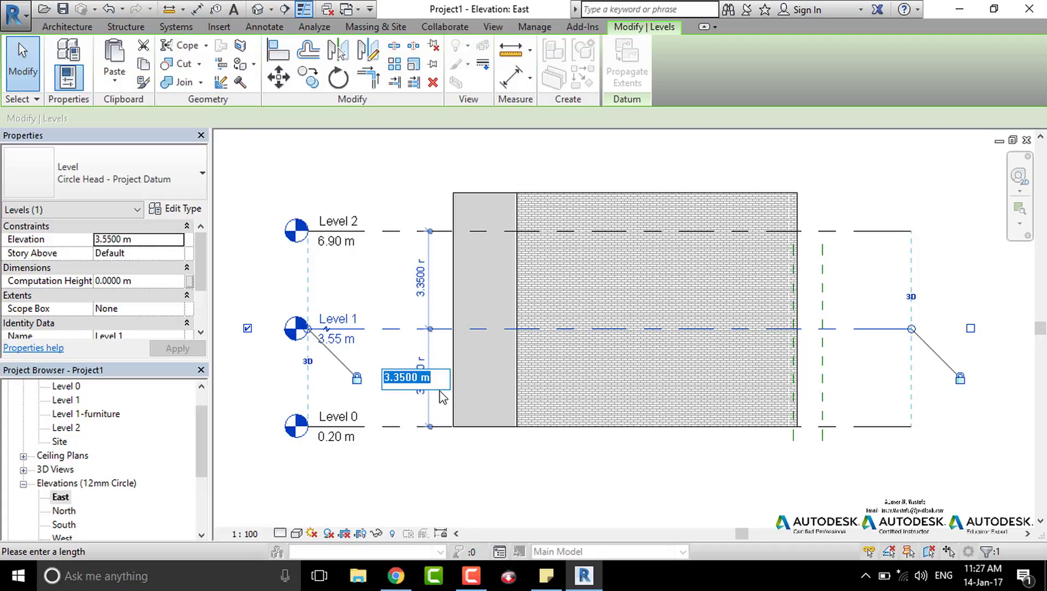
{"action": "left_click", "coordinate": [399, 312]}
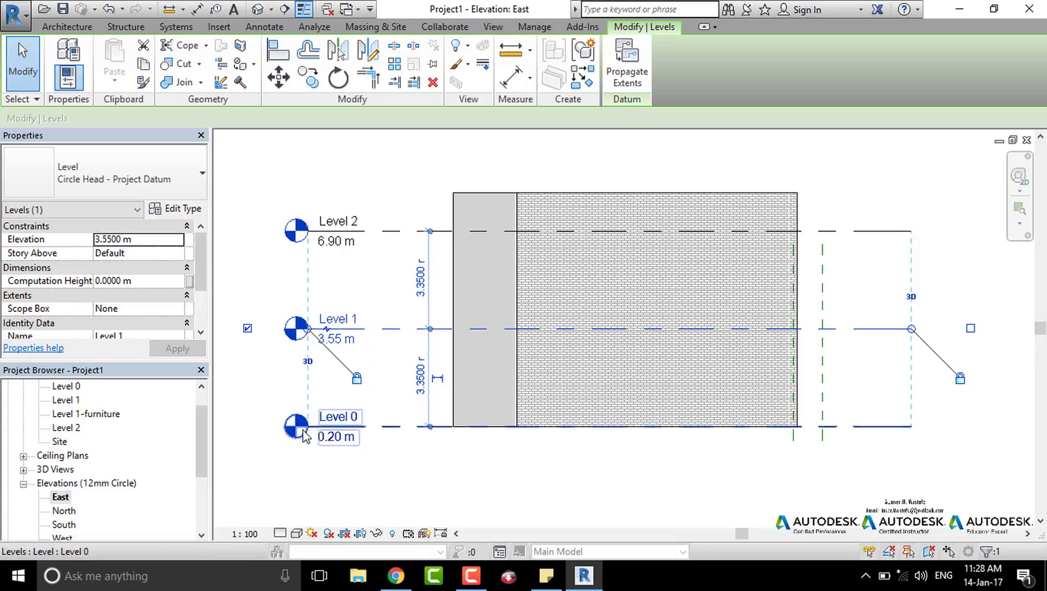
Rename Level 0 to 'Ground Floor Plan', also renaming its corresponding views.
{"action": "left_click", "coordinate": [349, 426]}
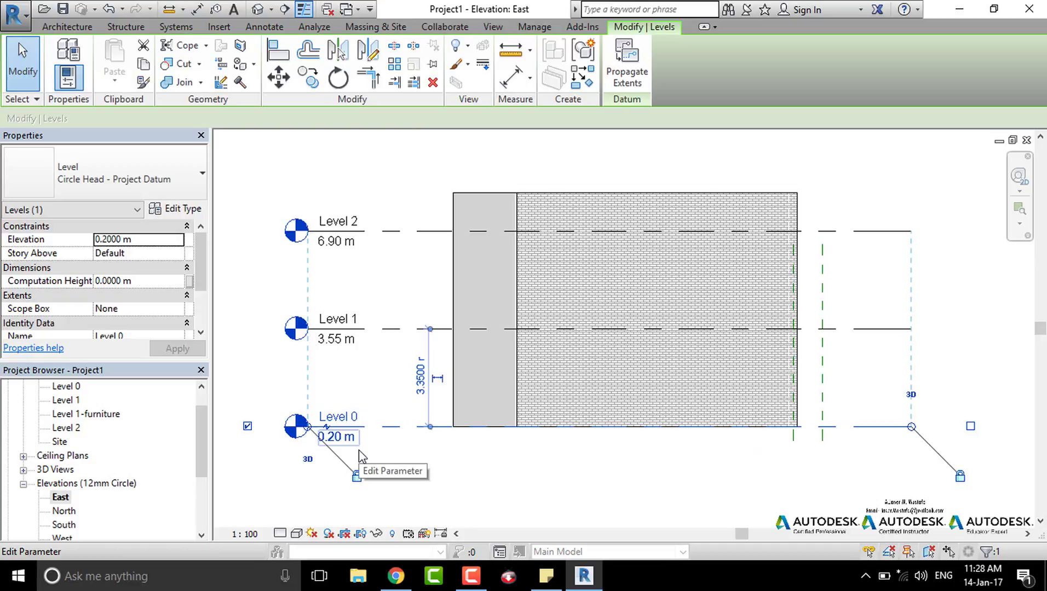
{"action": "left_click", "coordinate": [337, 416]}
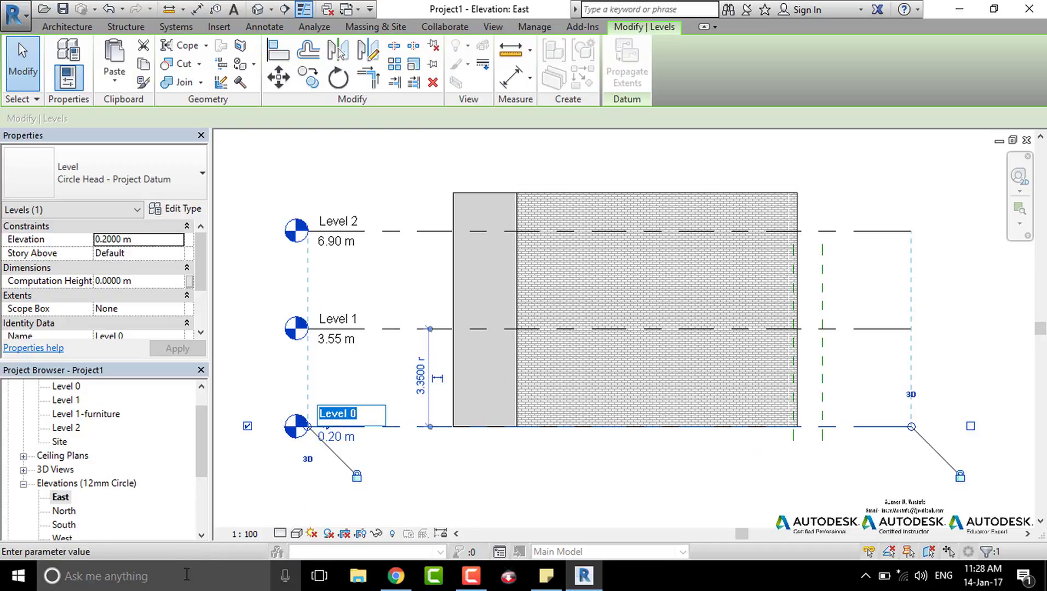
{"action": "type", "text": "Gro"}
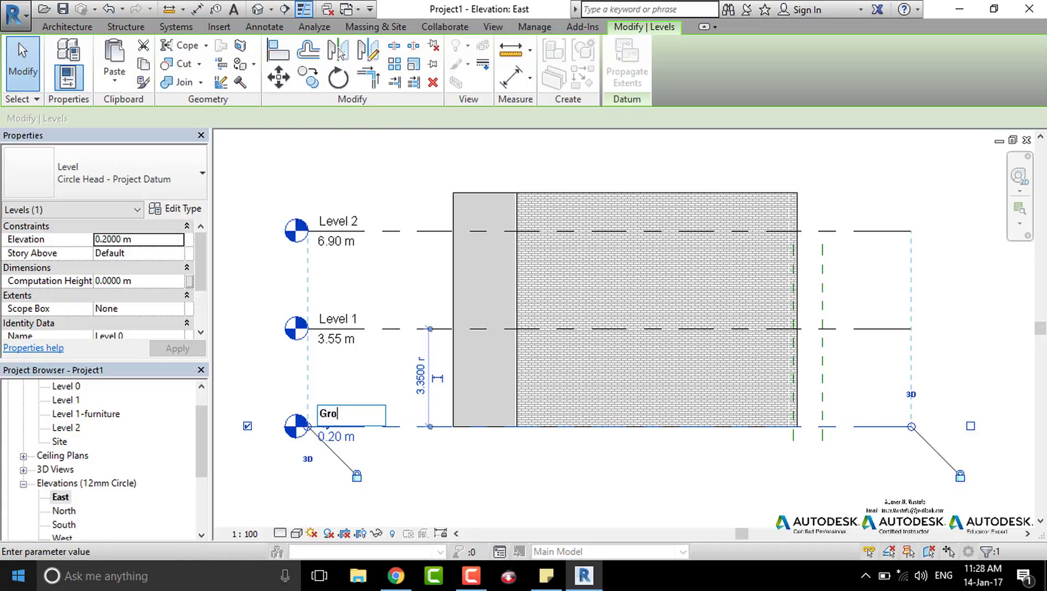
{"action": "type", "text": "d Floor"}
{"action": "type", "text": " Plan"}
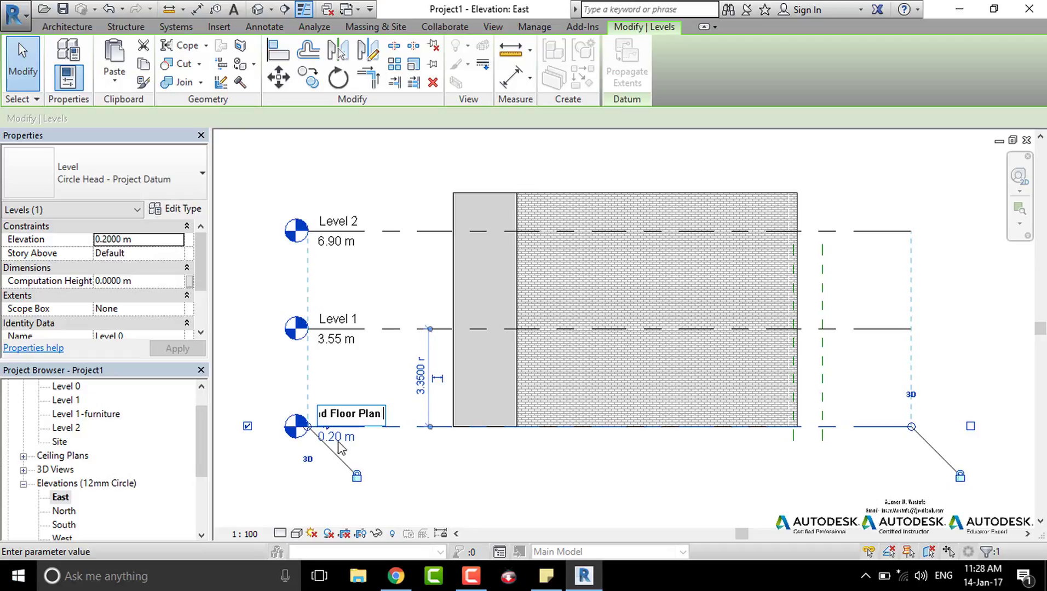
{"action": "key", "text": "Return"}
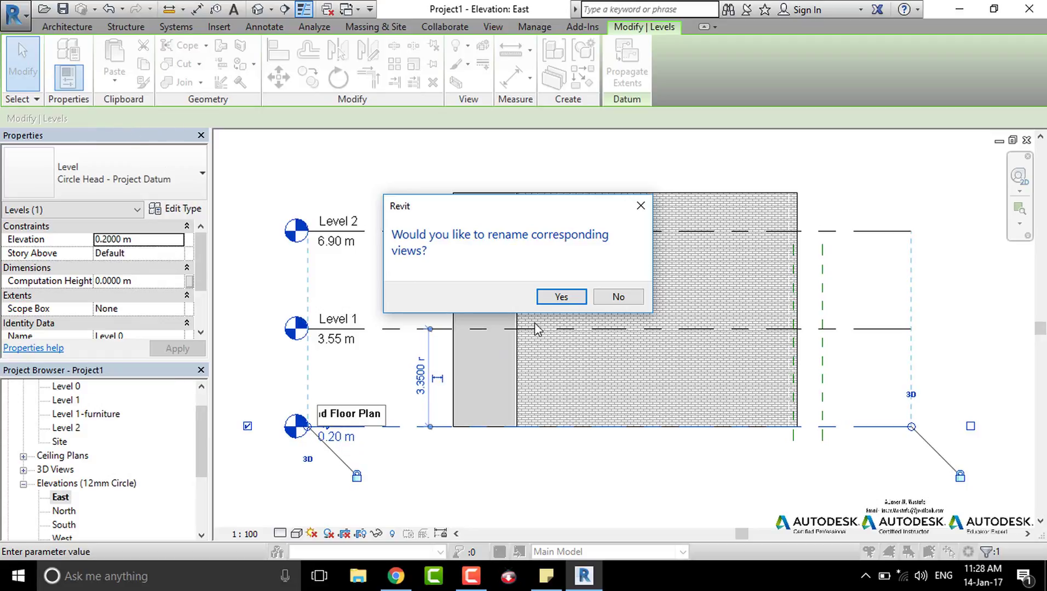
{"action": "left_click", "coordinate": [560, 297]}
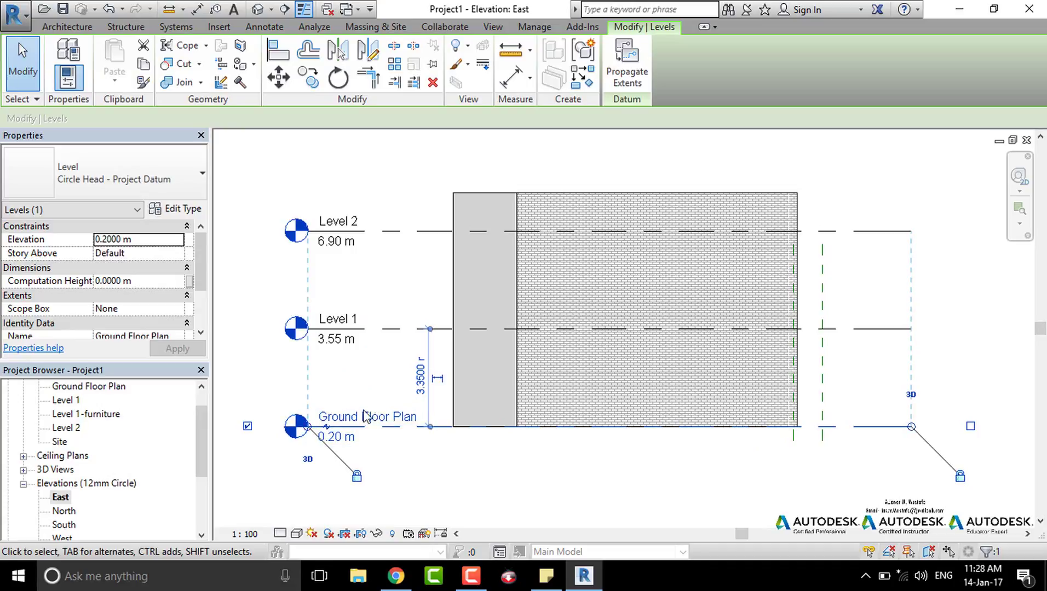
Rename Level 1 and its matching views to First Floor Plan.
{"action": "left_click", "coordinate": [334, 326]}
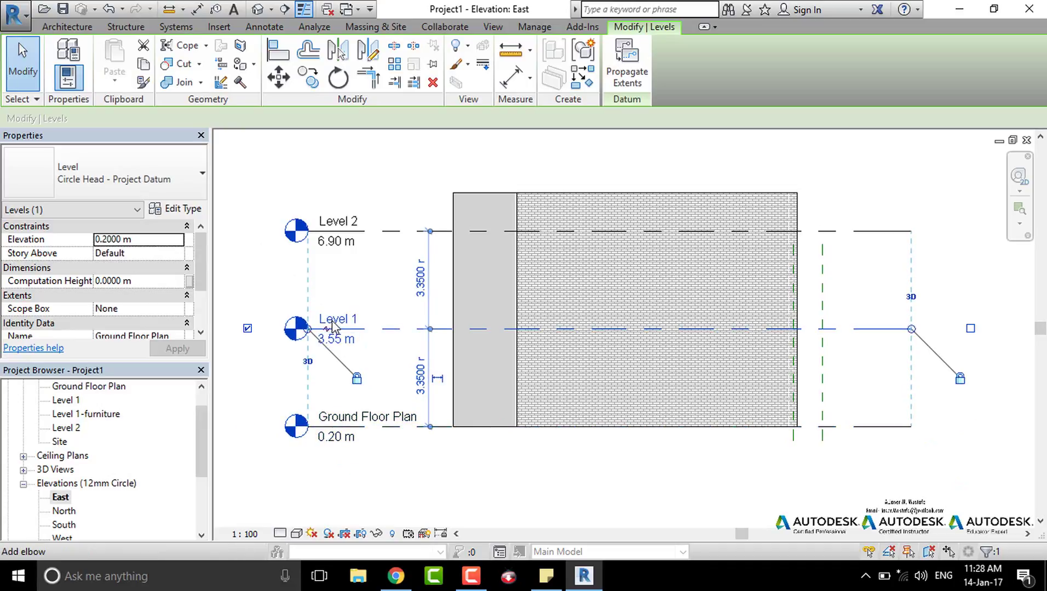
{"action": "left_click", "coordinate": [337, 322]}
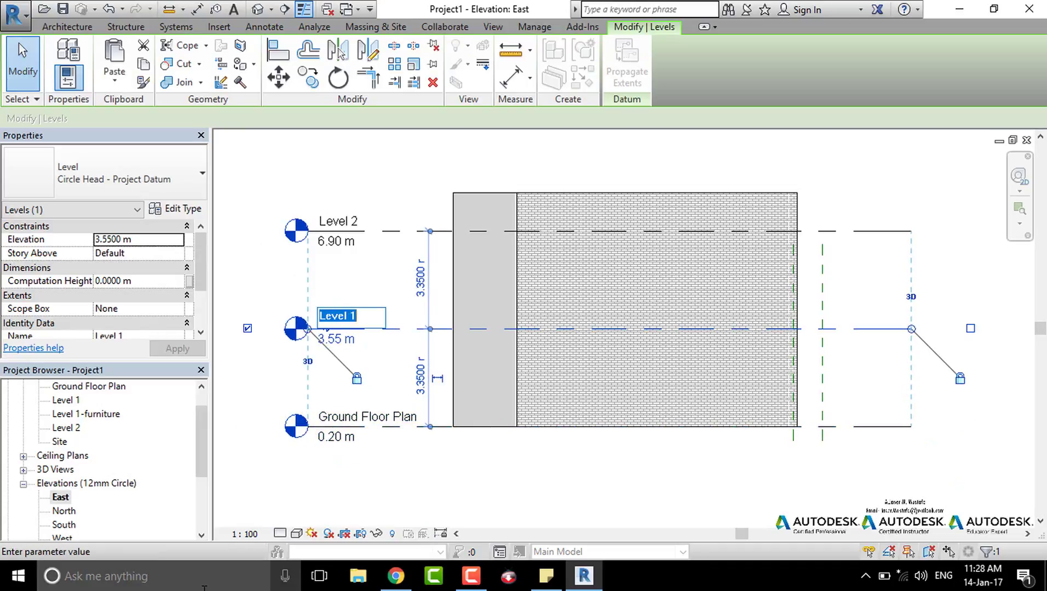
{"action": "type", "text": "First Floor"}
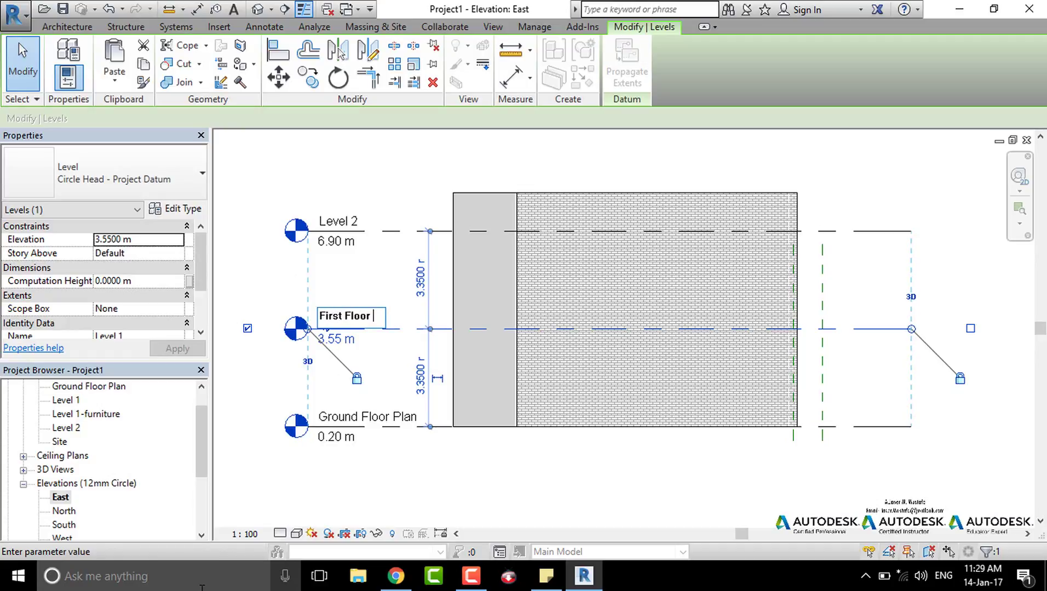
{"action": "type", "text": "an"}
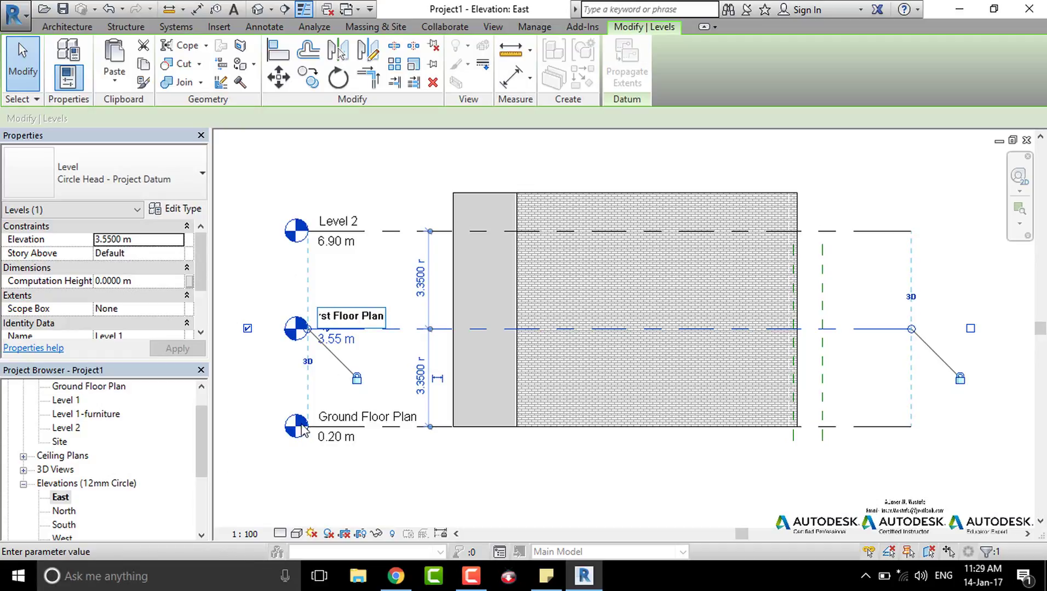
{"action": "key", "text": "Return"}
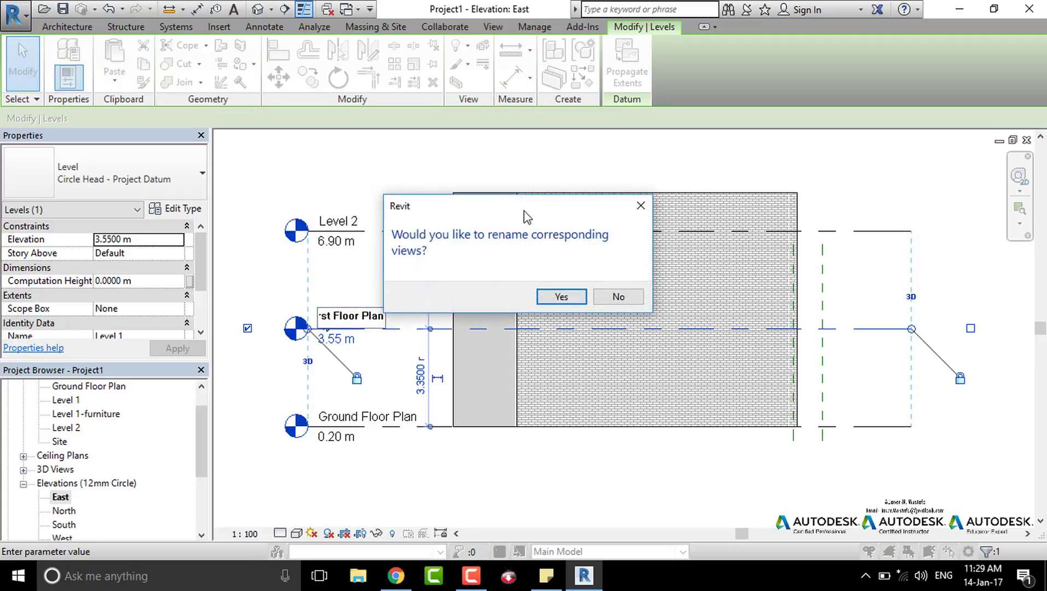
{"action": "left_click", "coordinate": [561, 296]}
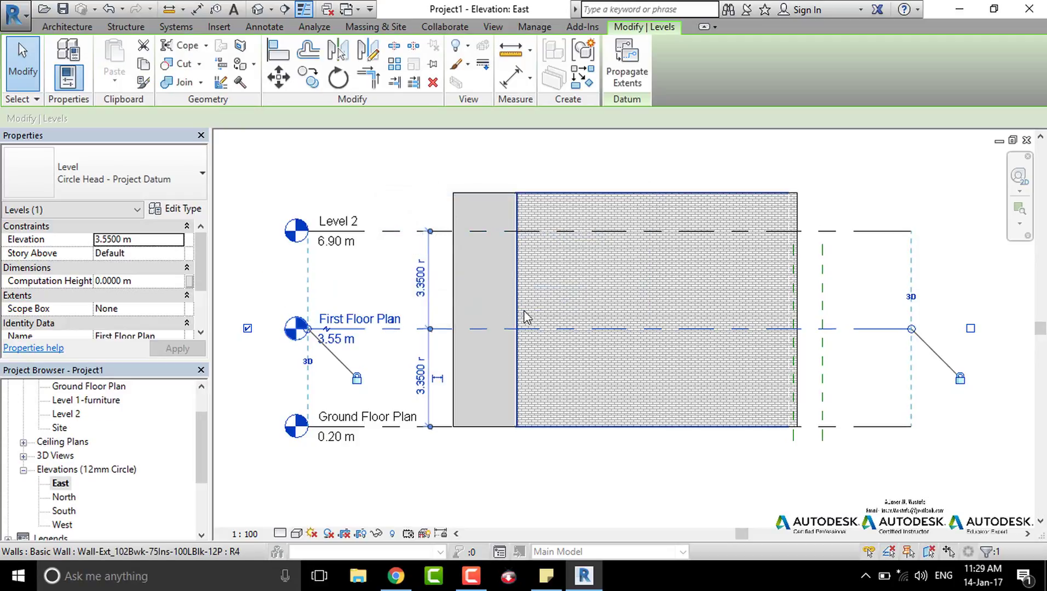
Rename Level 2 and its views to Second Floor Plan, leaving that level selected.
{"action": "double_click", "coordinate": [338, 222]}
{"action": "type", "text": "Se"}
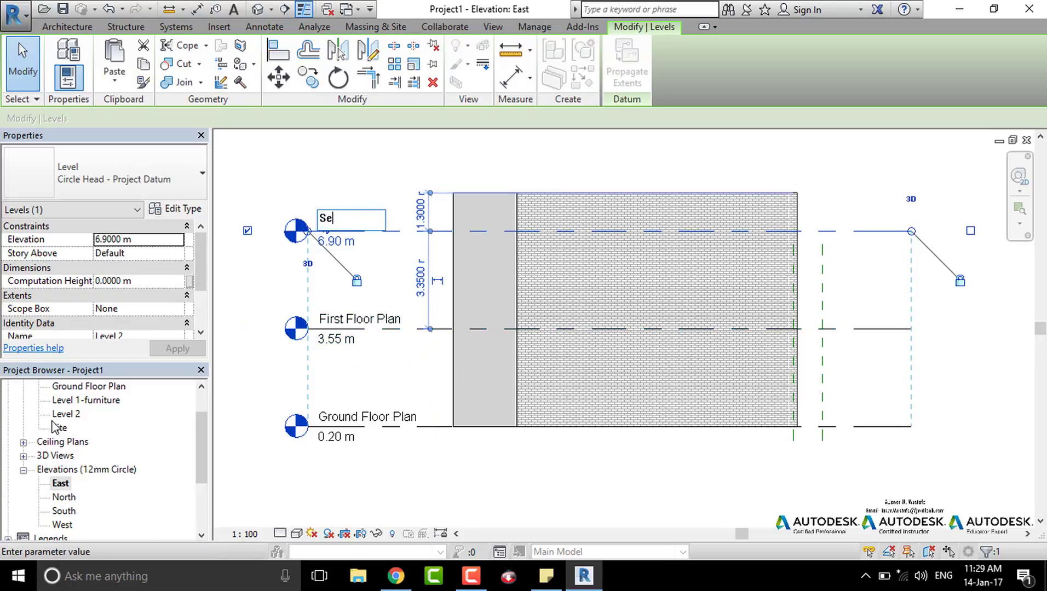
{"action": "type", "text": "oor"}
{"action": "type", "text": " Plan"}
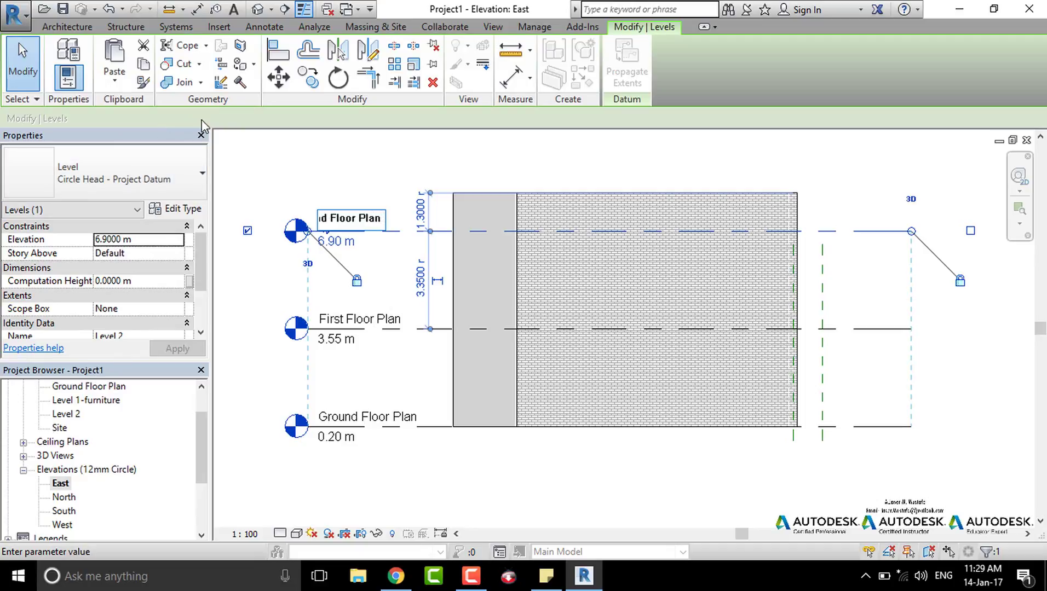
{"action": "key", "text": "Return"}
{"action": "left_click", "coordinate": [560, 296]}
{"action": "middle_click_drag", "start_coordinate": [347, 221], "coordinate": [361, 312]}
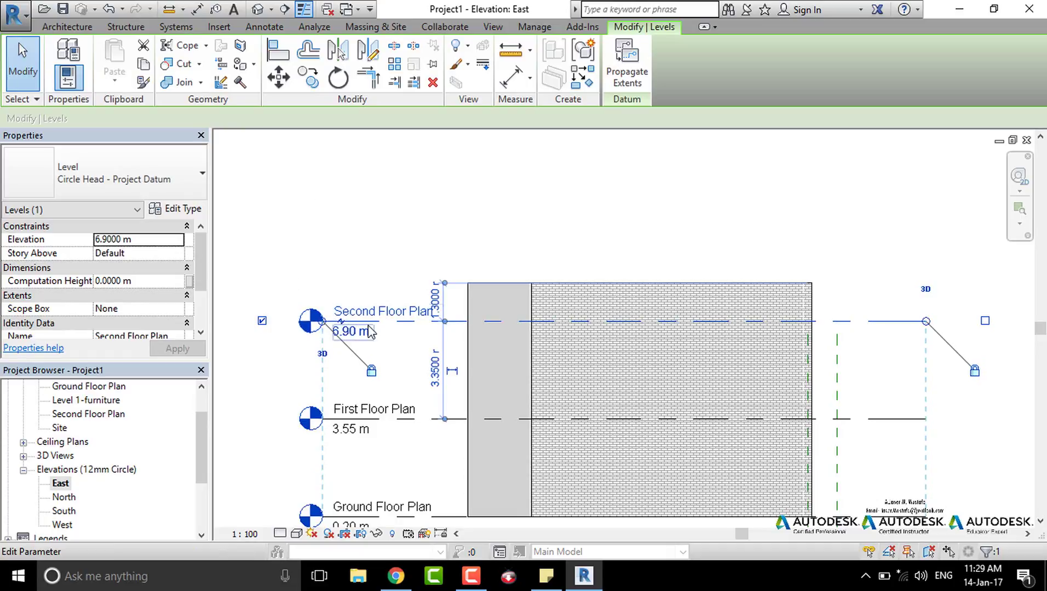
{"action": "left_click", "coordinate": [341, 273]}
{"action": "left_click", "coordinate": [495, 323]}
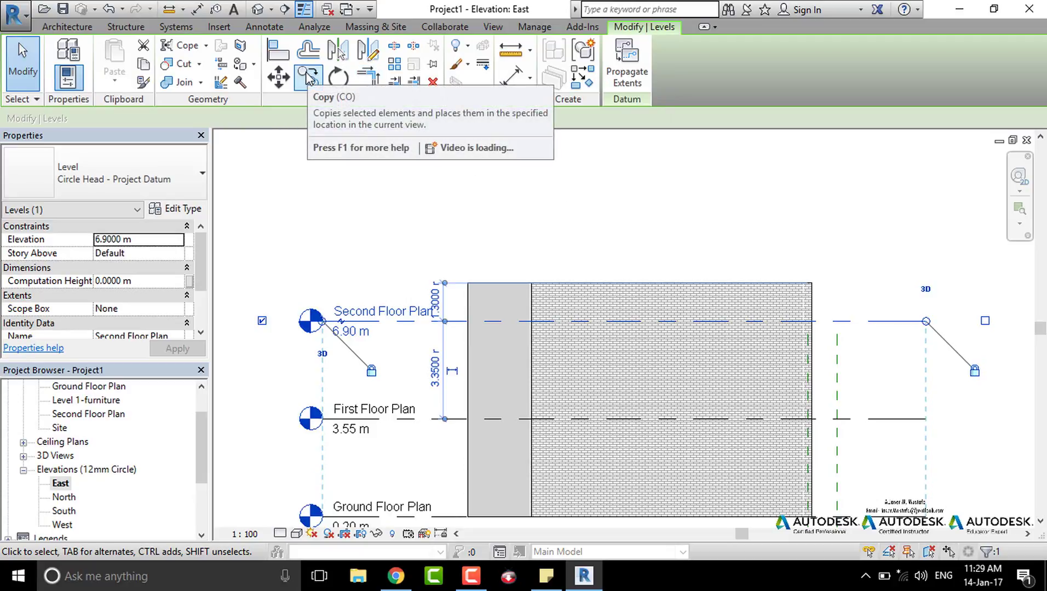
{"action": "mouse_move", "coordinate": [308, 74]}
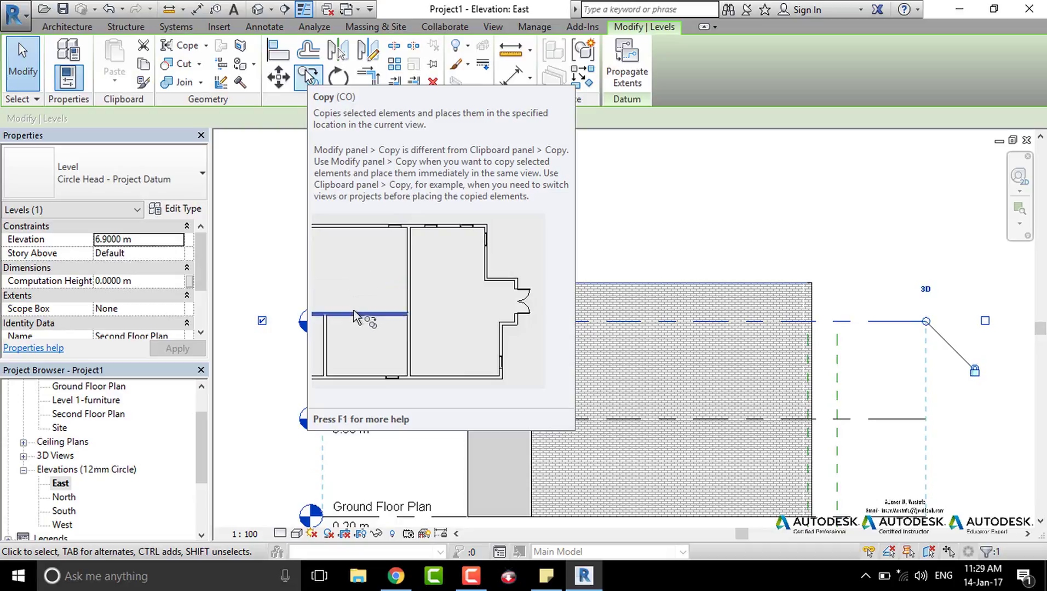
Copy the Second Floor Plan level 3.35 m upward to create Level 3 at 10.25 m.
{"action": "left_click", "coordinate": [308, 74]}
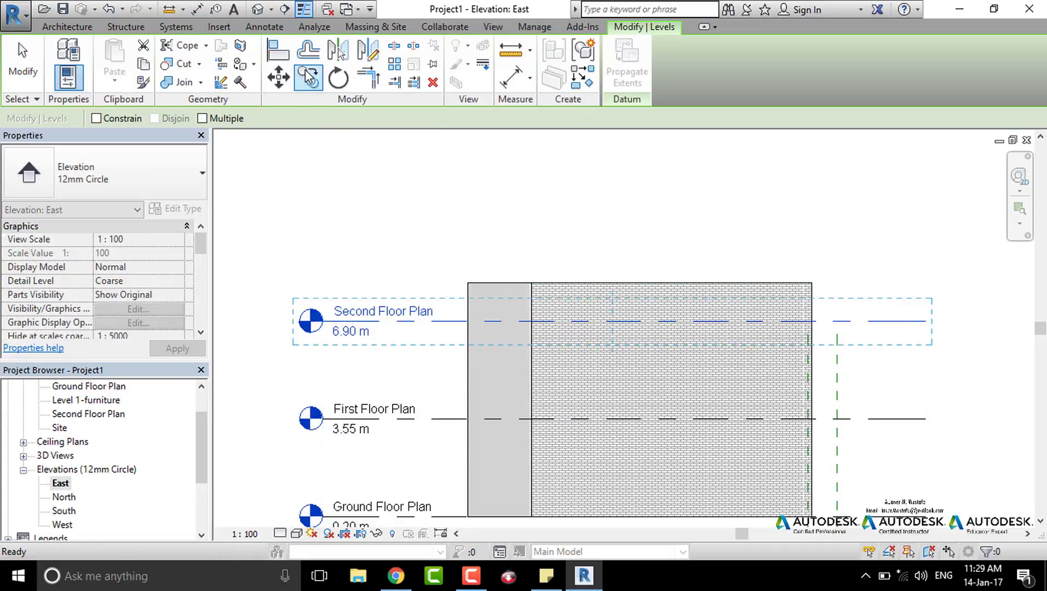
{"action": "left_click", "coordinate": [442, 322]}
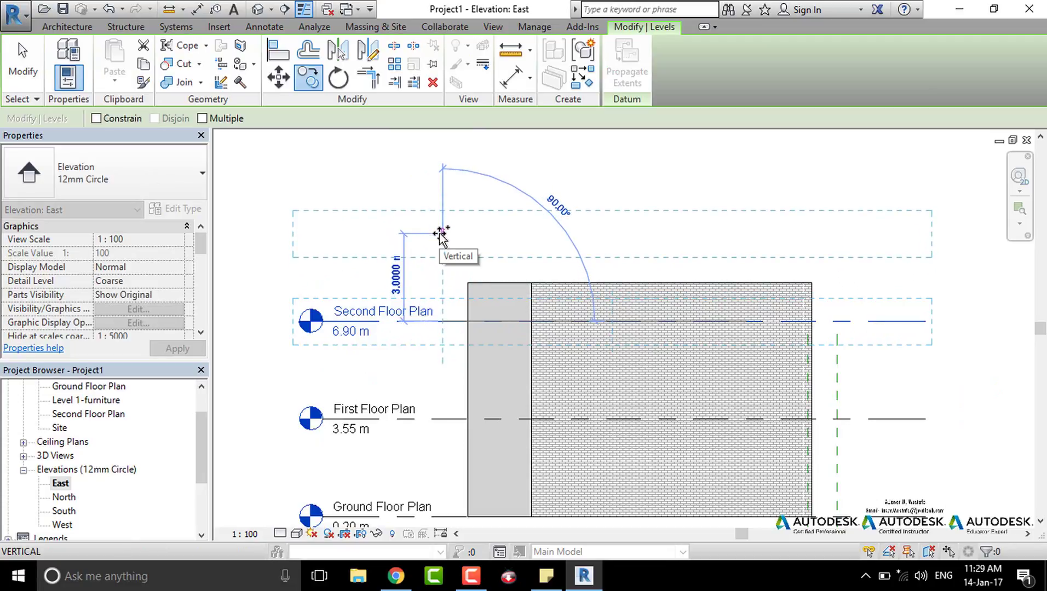
{"action": "type", "text": "3.35"}
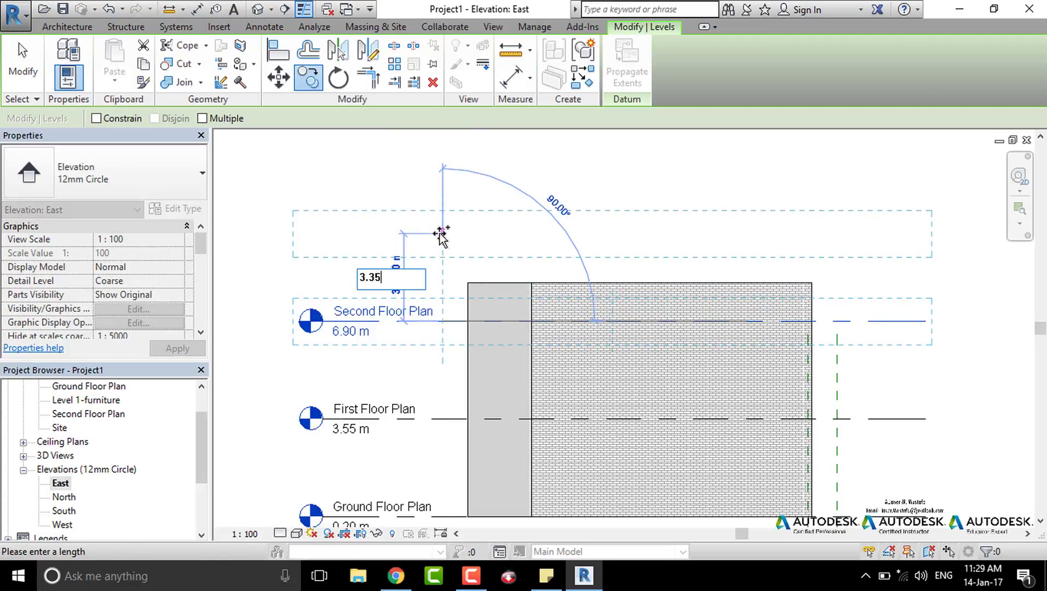
{"action": "key", "text": "Return"}
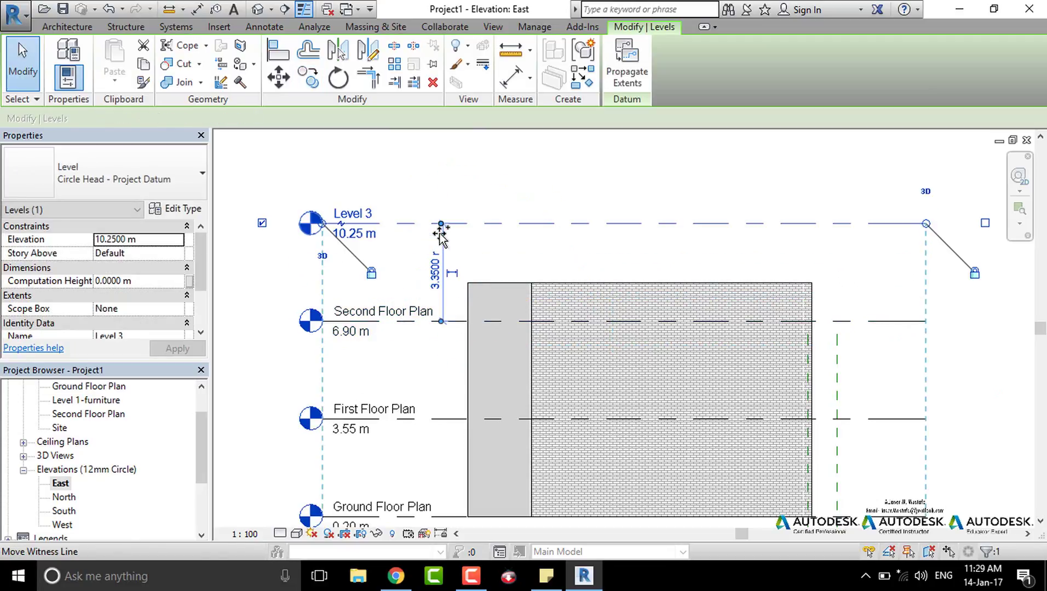
{"action": "key", "text": "Escape"}
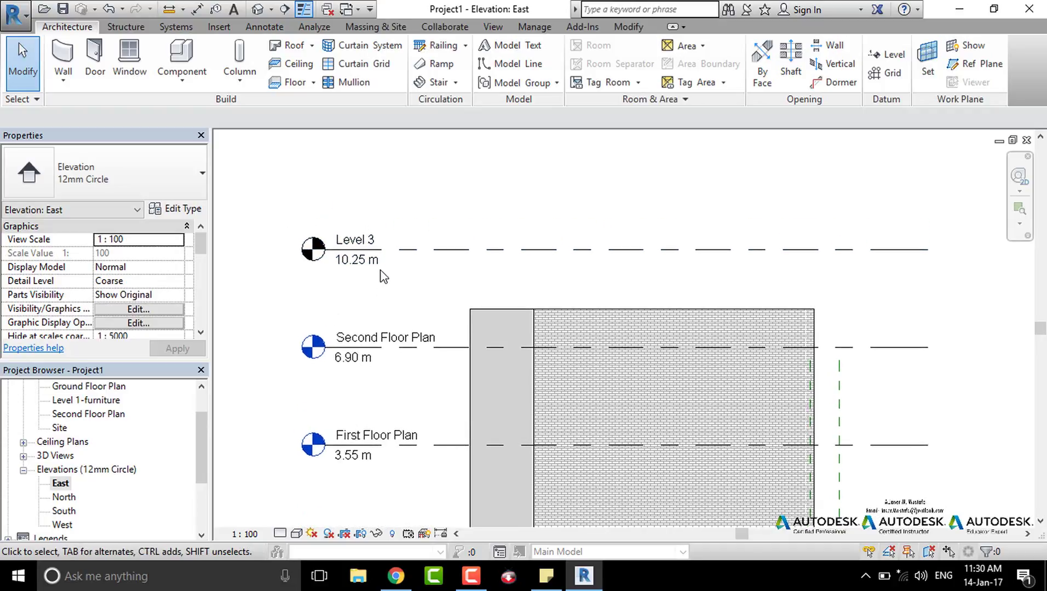
{"action": "left_click", "coordinate": [493, 27]}
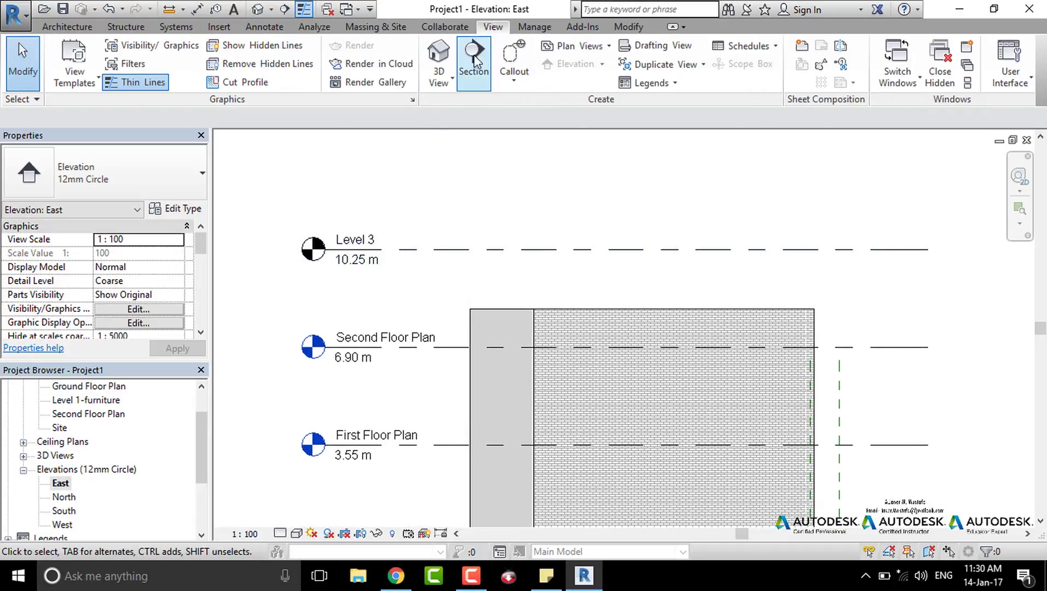
Create a new Floor Plan type view for Level 3.
{"action": "left_click", "coordinate": [573, 44]}
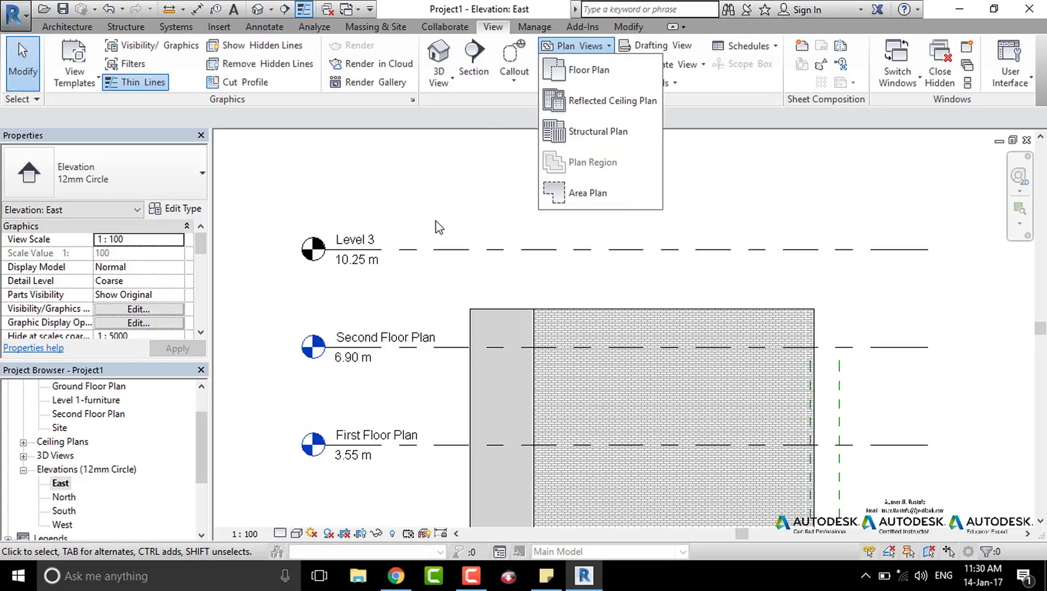
{"action": "left_click", "coordinate": [578, 72]}
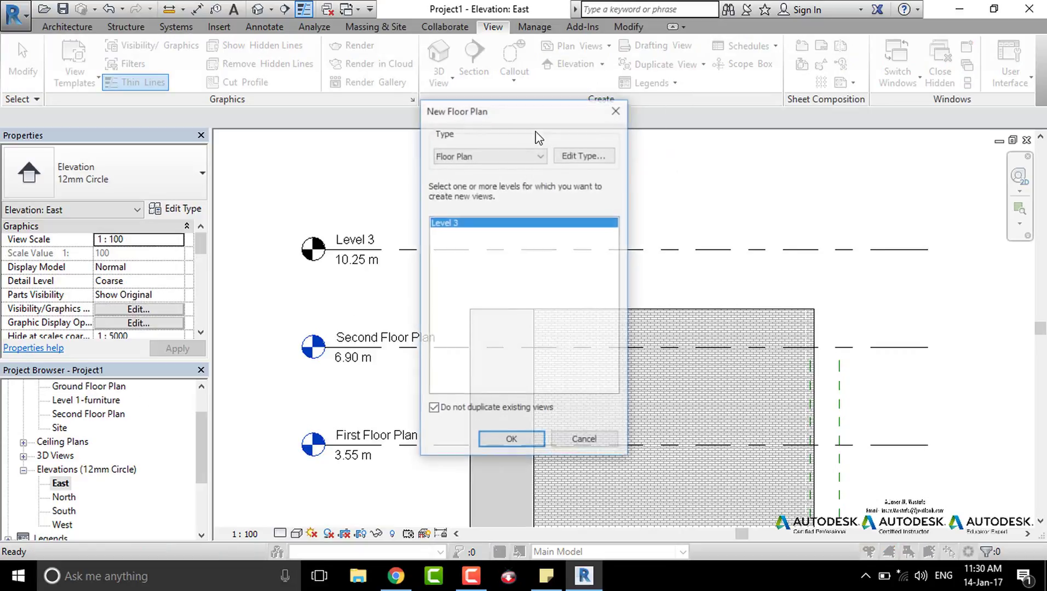
{"action": "left_click", "coordinate": [468, 155]}
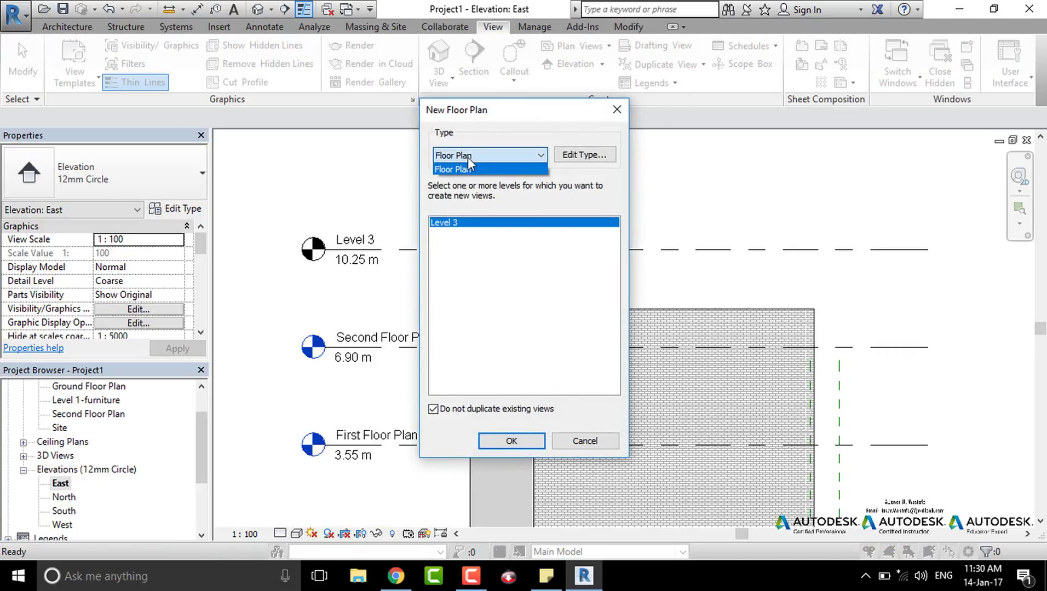
{"action": "left_click", "coordinate": [468, 158]}
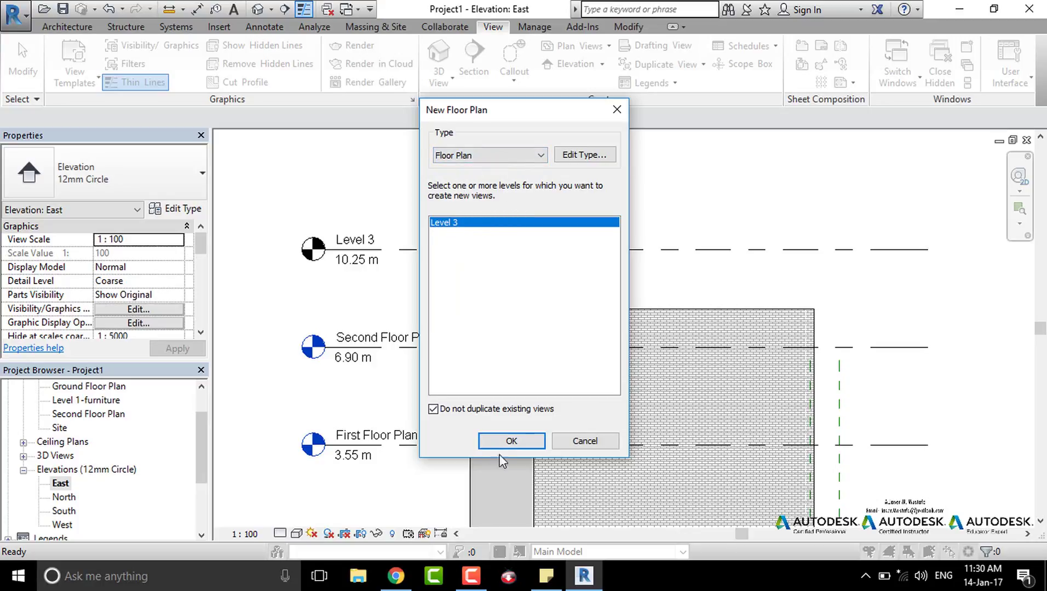
{"action": "left_click", "coordinate": [511, 444]}
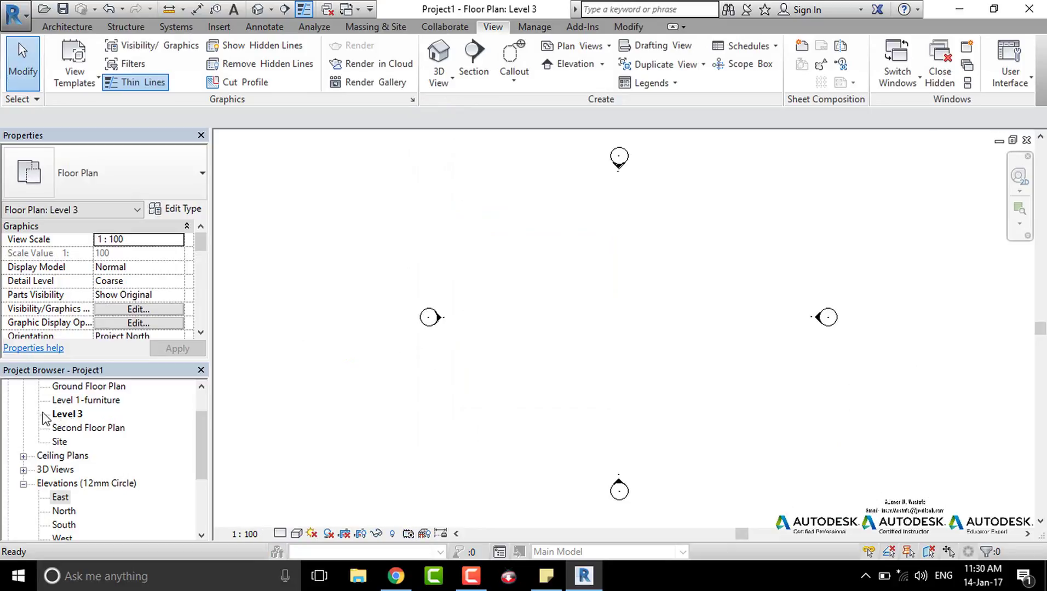
In the East elevation, rename Level 3 and its views to Roof Floor Plan.
{"action": "double_click", "coordinate": [60, 498]}
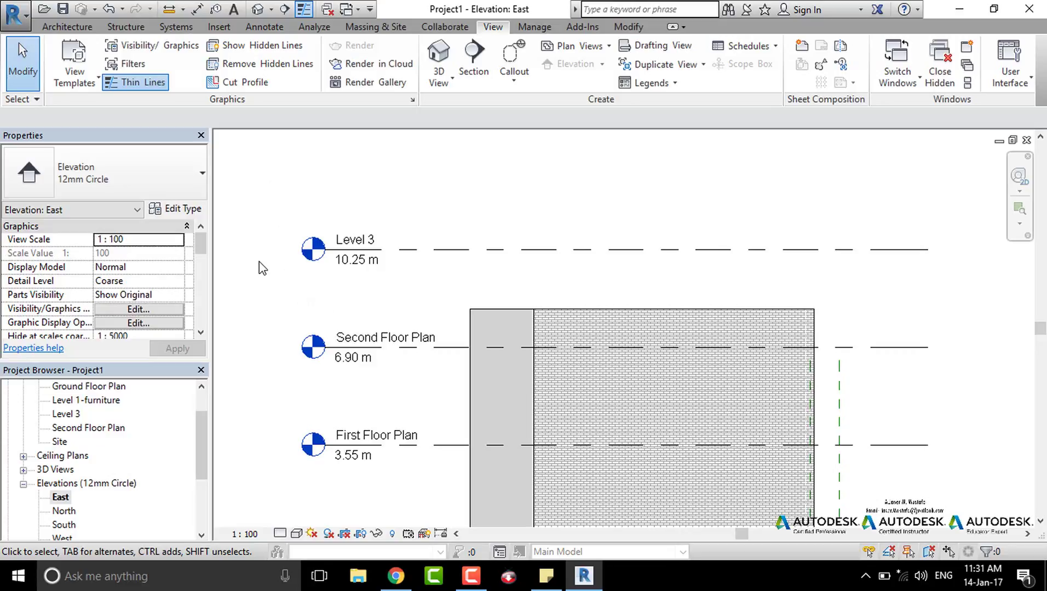
{"action": "double_click", "coordinate": [357, 241]}
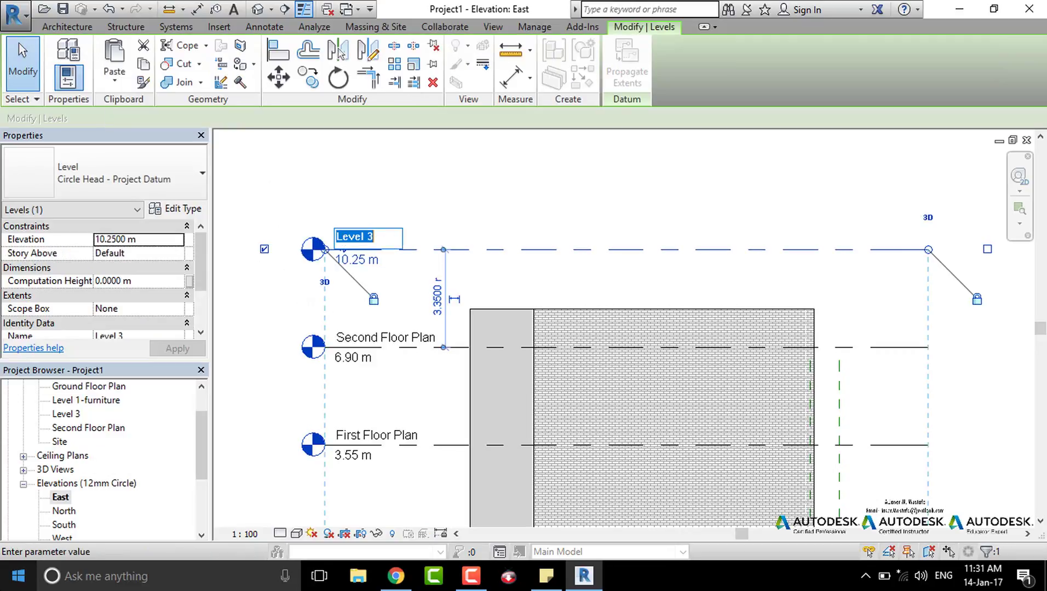
{"action": "type", "text": "Ro"}
{"action": "type", "text": "Plan"}
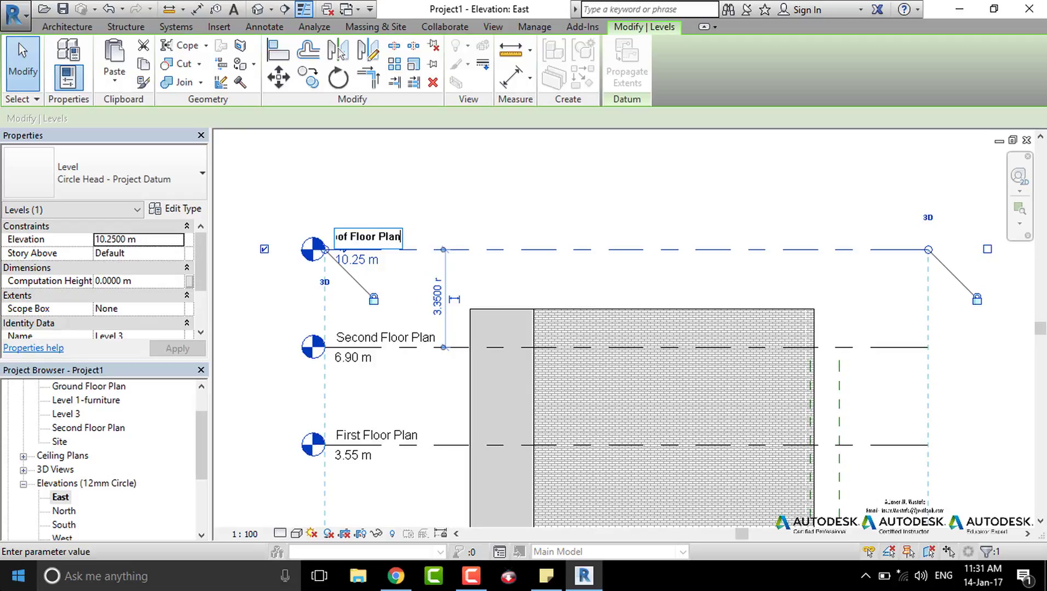
{"action": "left_click", "coordinate": [463, 216]}
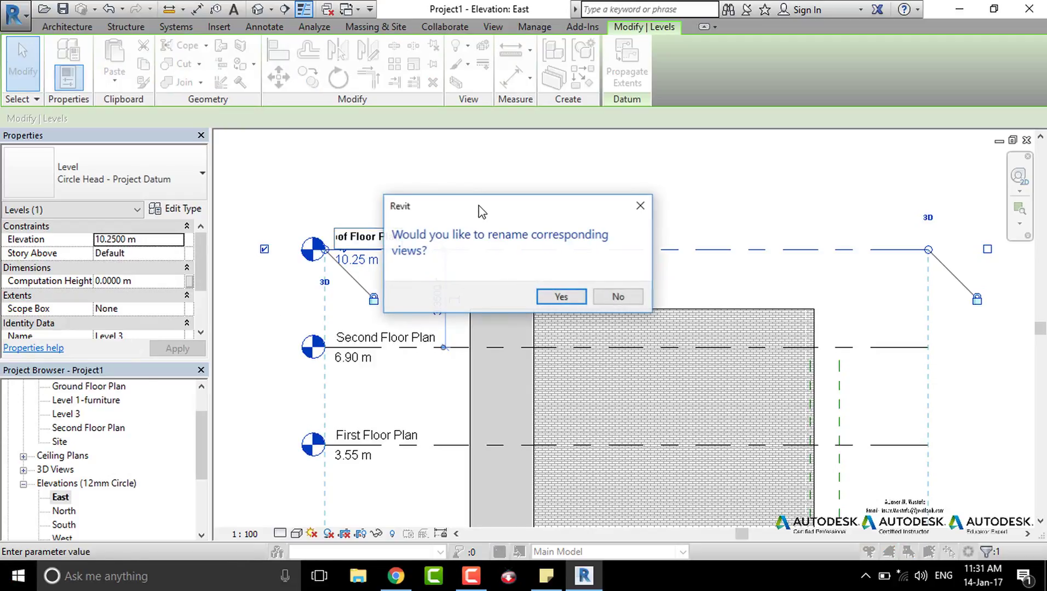
{"action": "left_click", "coordinate": [544, 295]}
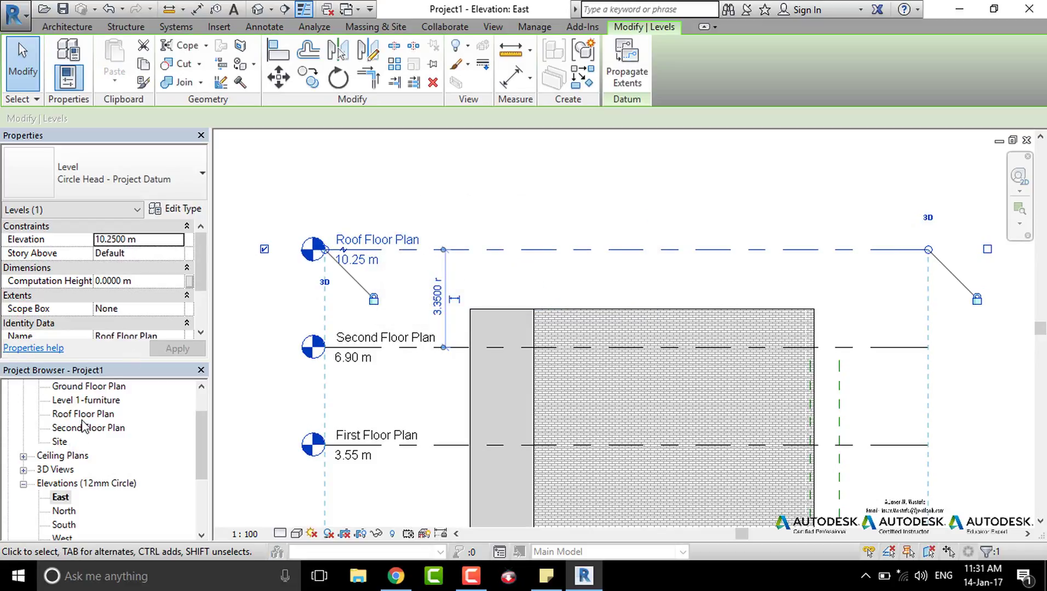
{"action": "scroll", "coordinate": [479, 298], "scroll_direction": "down", "scroll_amount": 1}
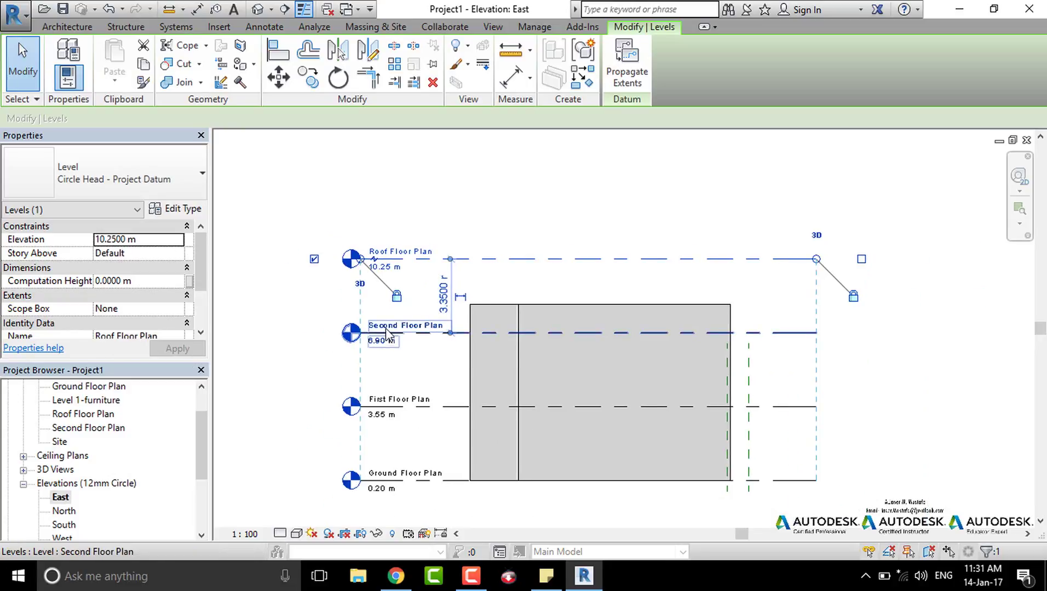
{"action": "left_click", "coordinate": [351, 230]}
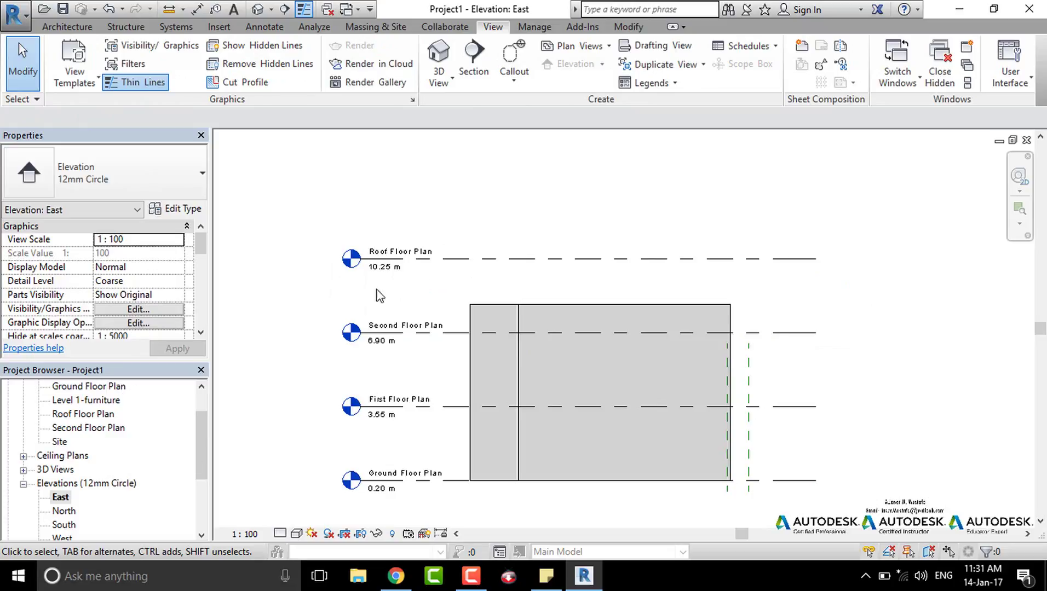
{"action": "left_click", "coordinate": [442, 263]}
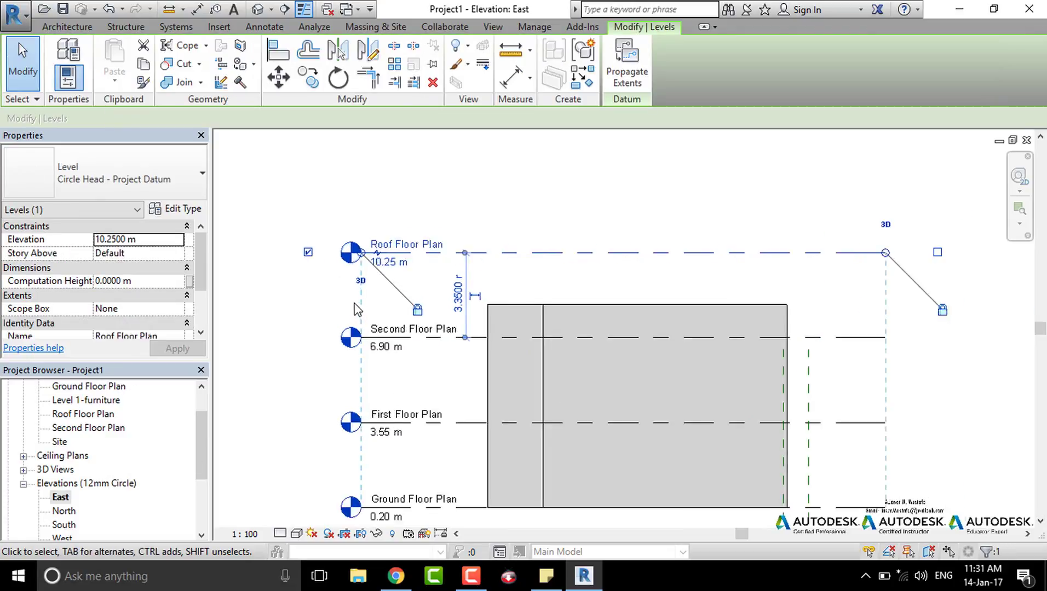
{"action": "scroll", "coordinate": [352, 303], "scroll_direction": "up", "scroll_amount": 2}
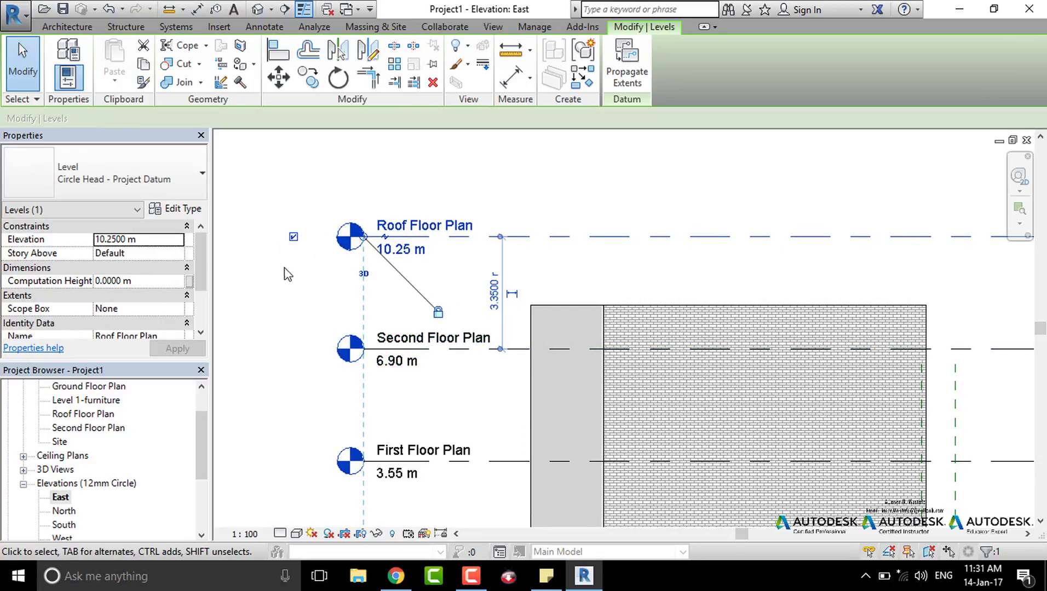
{"action": "scroll", "coordinate": [323, 295], "scroll_direction": "down", "scroll_amount": 2}
{"action": "middle_click_drag", "start_coordinate": [312, 318], "coordinate": [410, 324]}
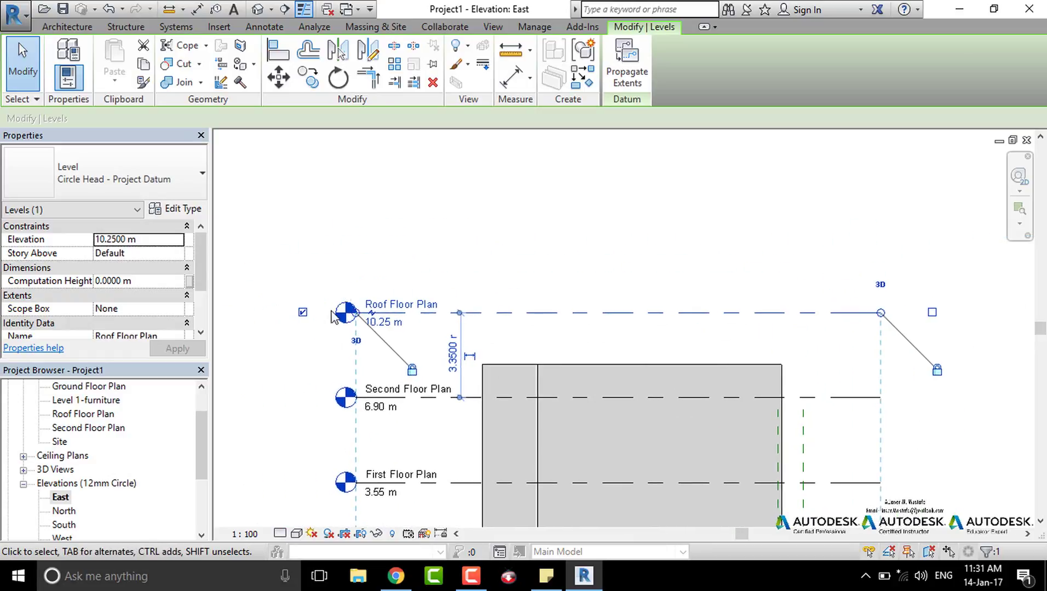
{"action": "left_click", "coordinate": [303, 312]}
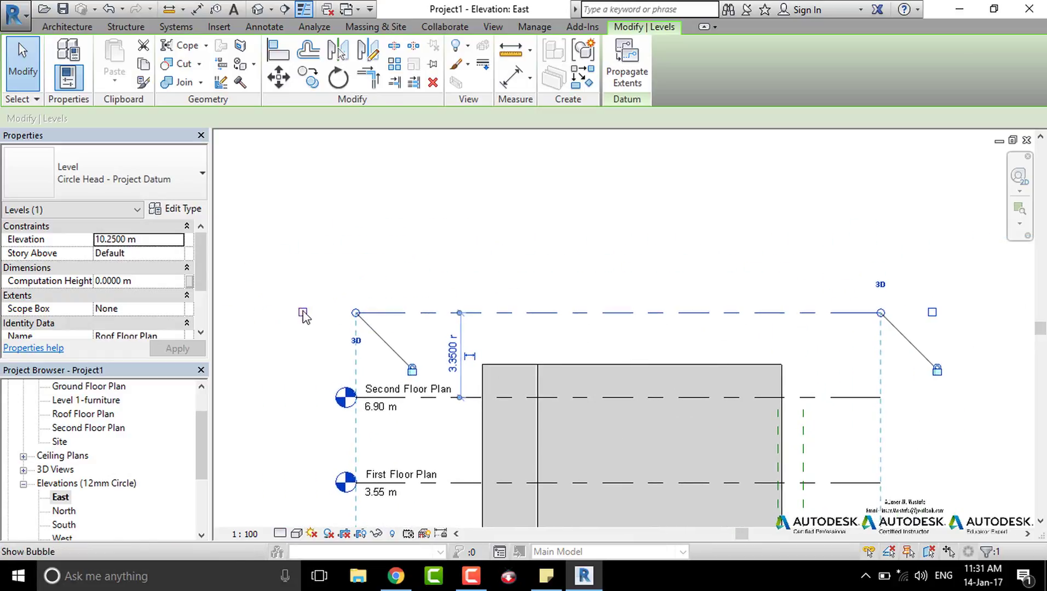
{"action": "left_click", "coordinate": [932, 312]}
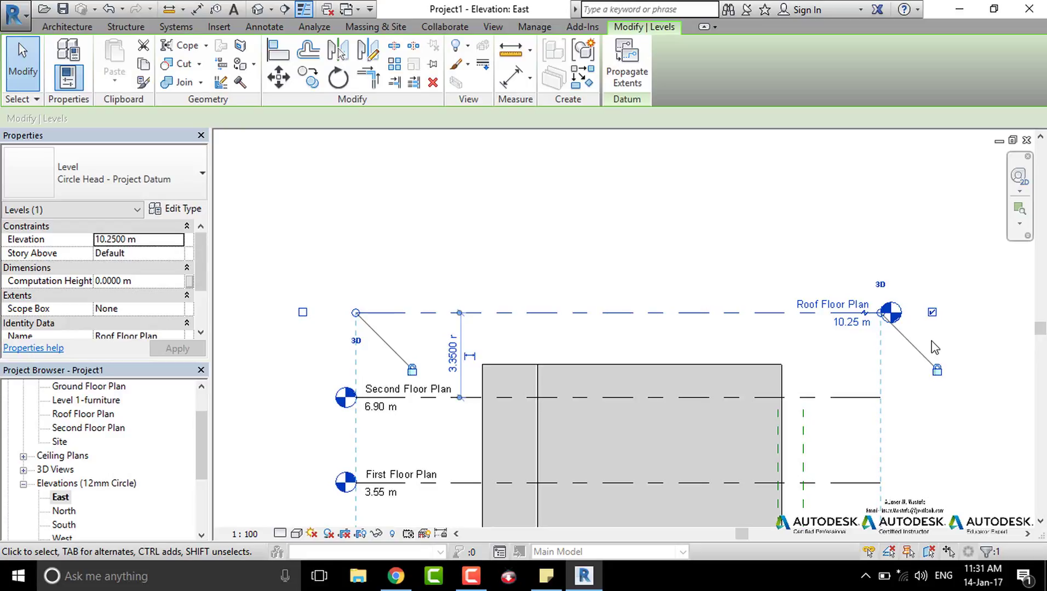
{"action": "left_click", "coordinate": [932, 312]}
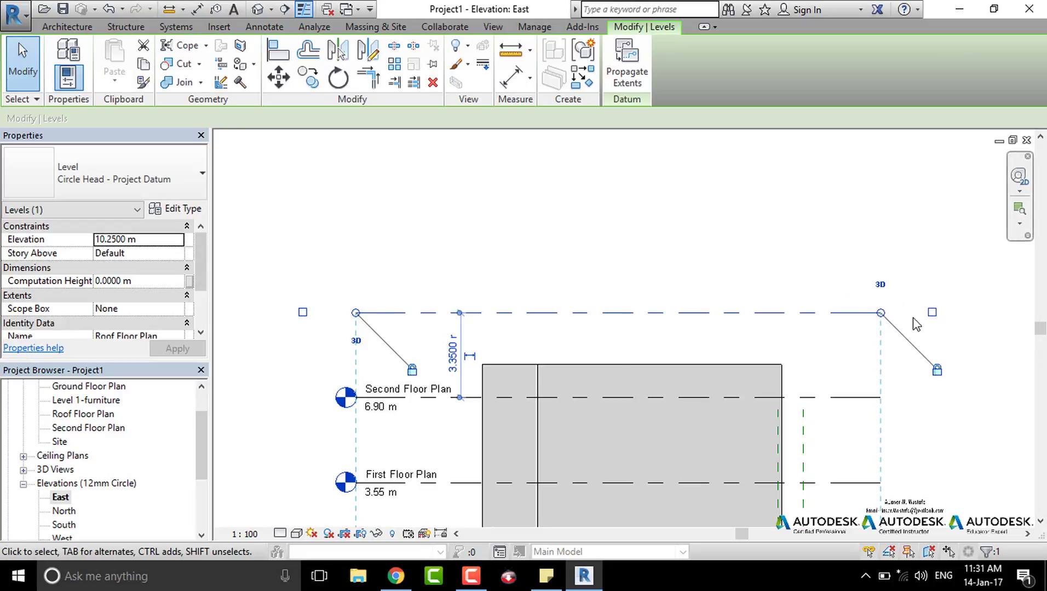
{"action": "left_click", "coordinate": [303, 312]}
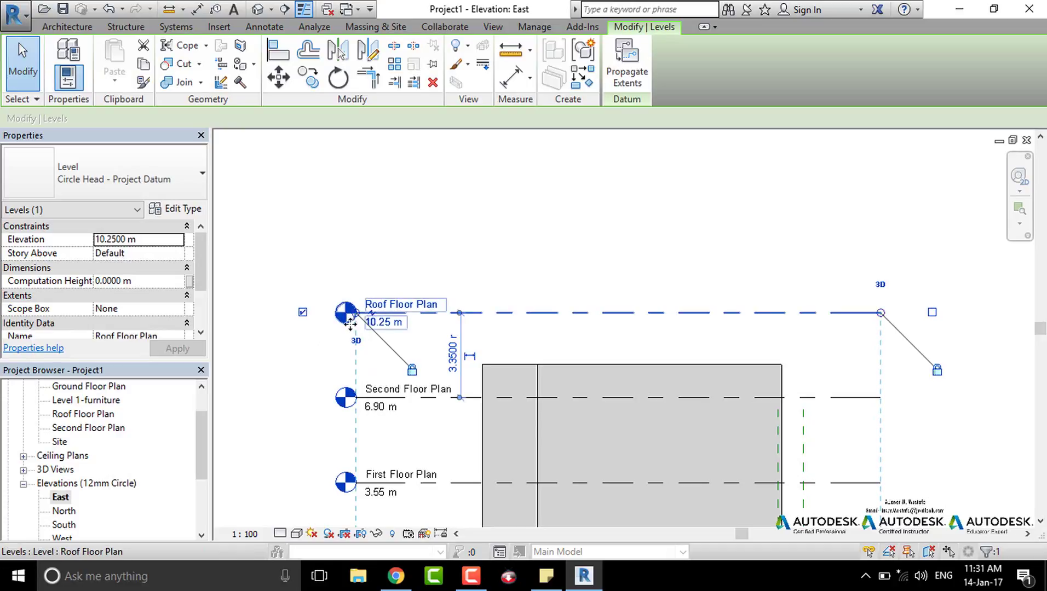
Copy the Roof Floor Plan level 0.15 m upward to create Level 4 at 10.40 m.
{"action": "key", "text": "c"}
{"action": "key", "text": "c"}
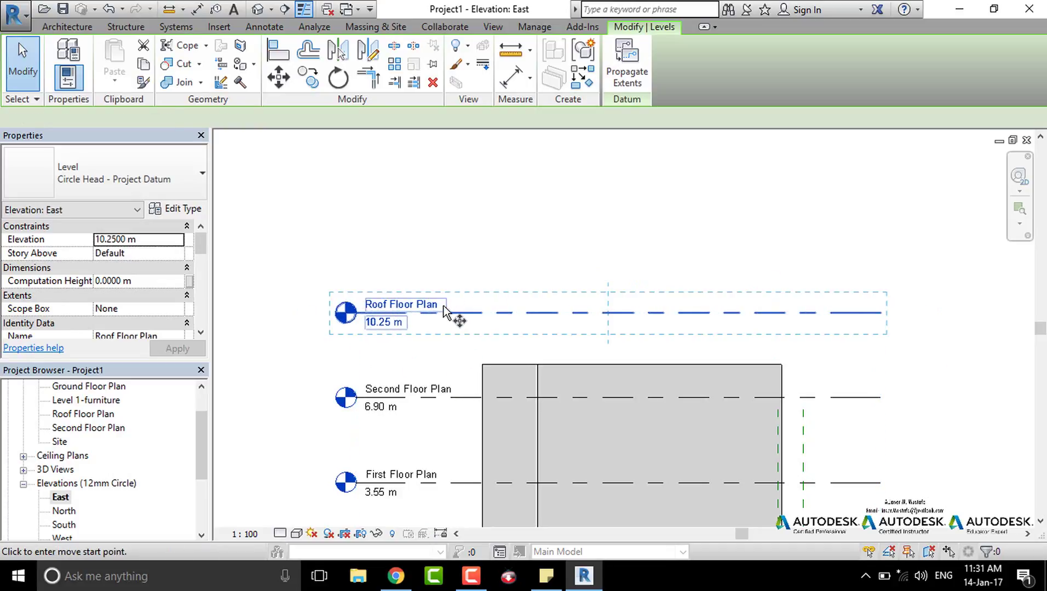
{"action": "scroll", "coordinate": [455, 320], "scroll_direction": "up", "scroll_amount": 2}
{"action": "left_click", "coordinate": [452, 315]}
{"action": "type", "text": "3"}
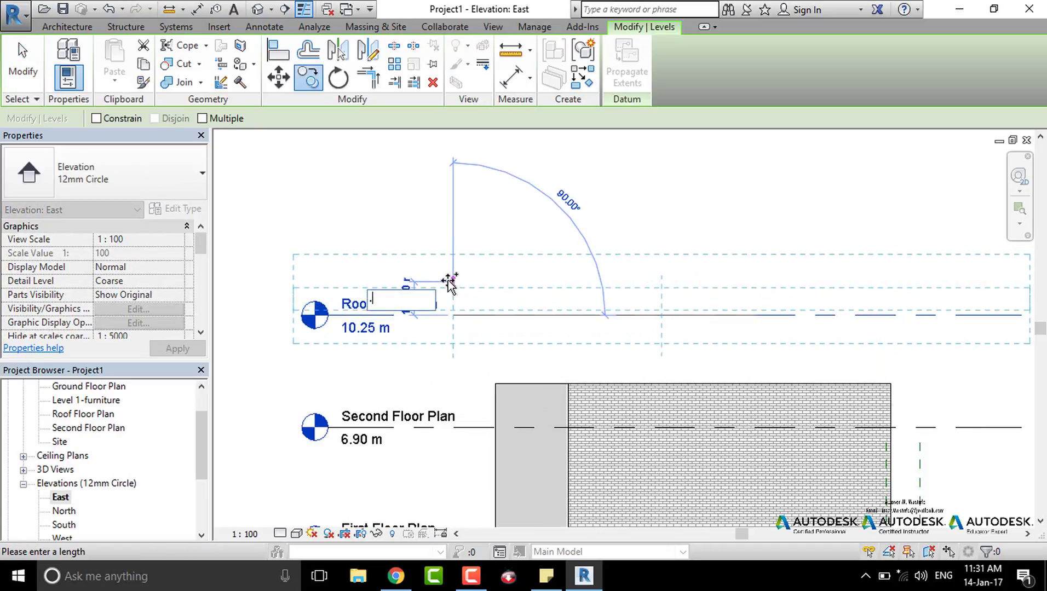
{"action": "type", "text": ".15"}
{"action": "key", "text": "Return"}
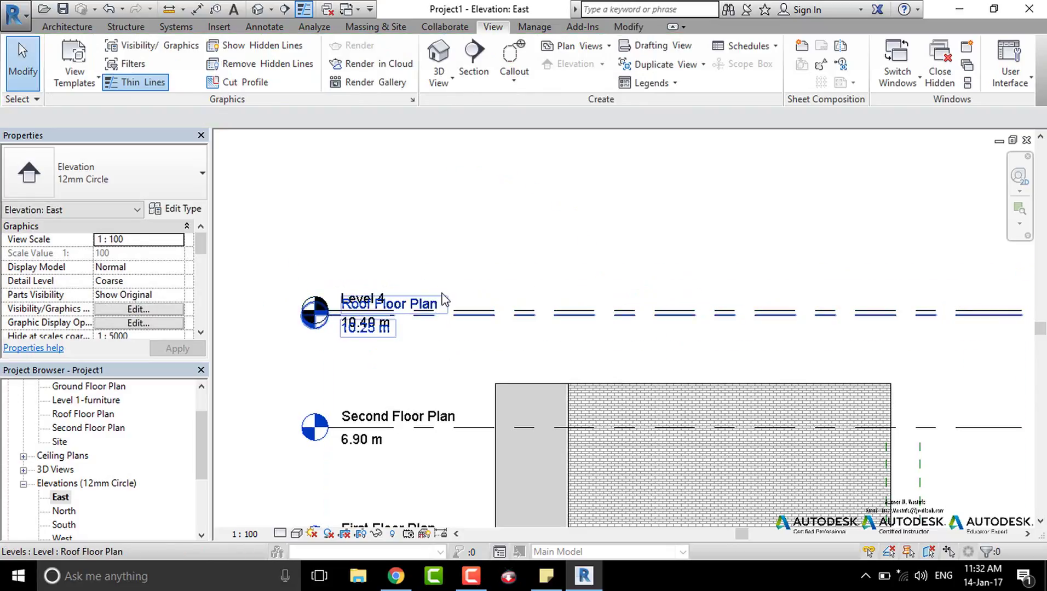
Raise the Level 4 head label clear of the Roof Floor Plan label.
{"action": "left_click", "coordinate": [494, 311]}
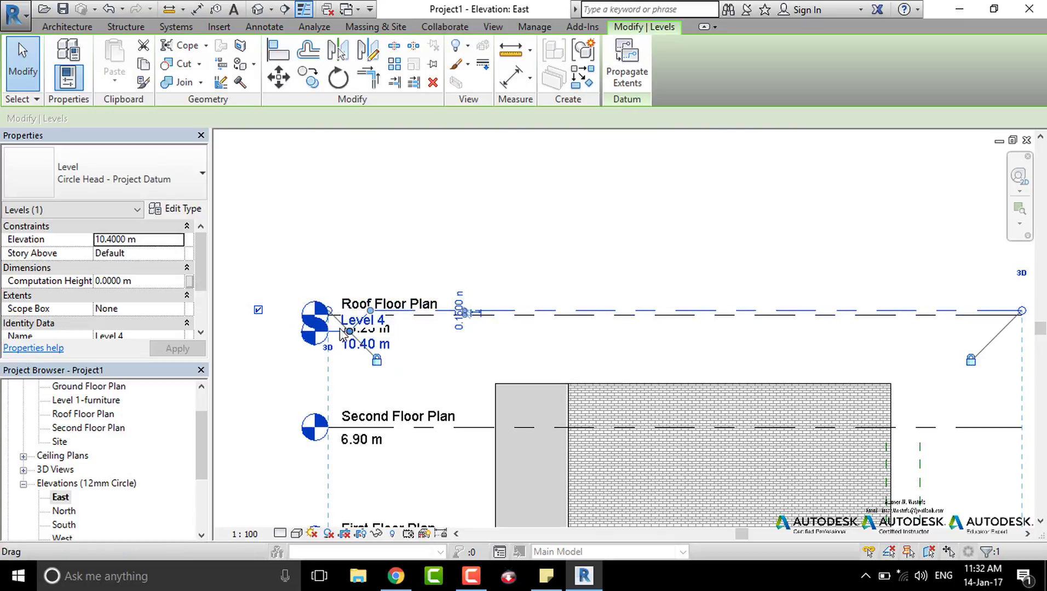
{"action": "left_click_drag", "start_coordinate": [348, 329], "coordinate": [350, 275]}
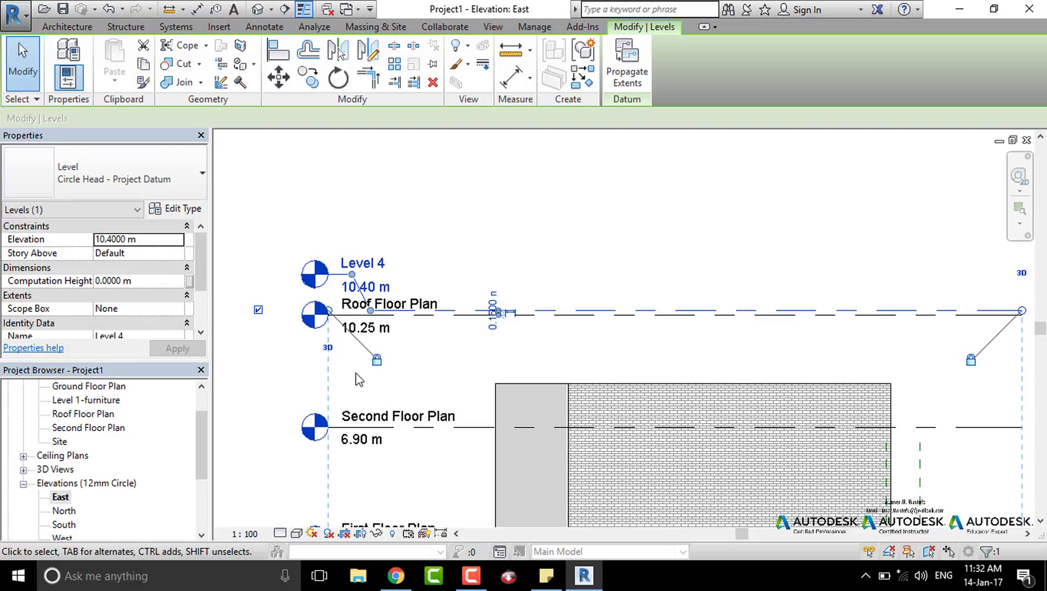
{"action": "left_click", "coordinate": [442, 283]}
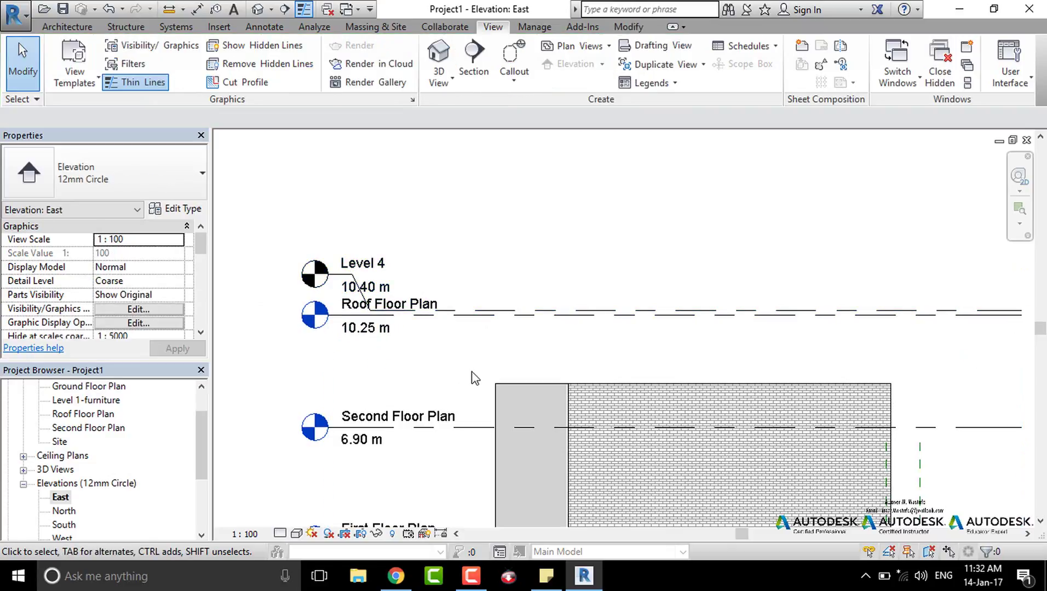
{"action": "left_click", "coordinate": [354, 330]}
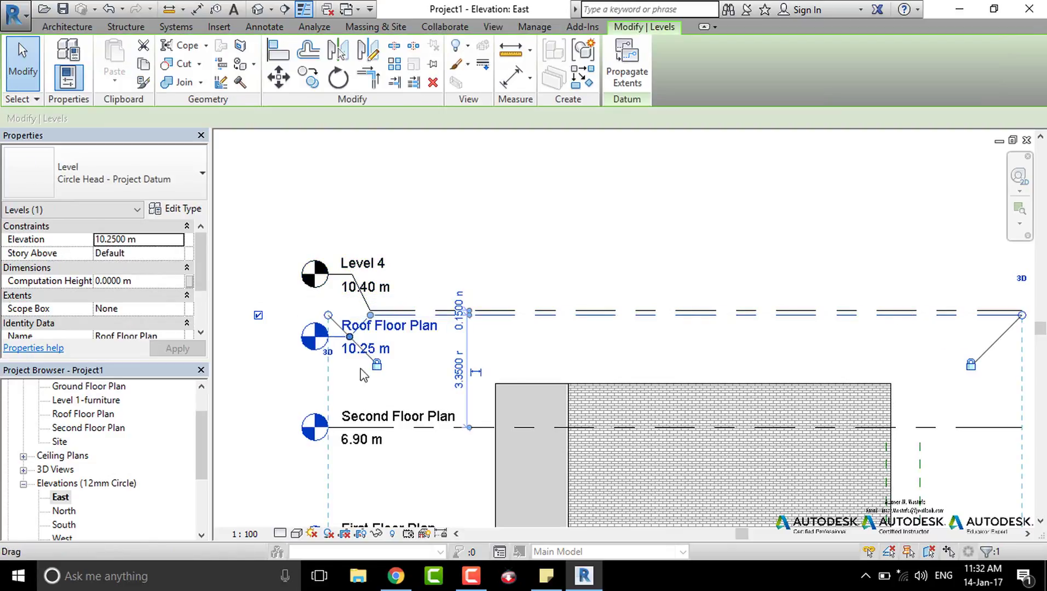
{"action": "left_click", "coordinate": [446, 260]}
{"action": "scroll", "coordinate": [365, 324], "scroll_direction": "down", "scroll_amount": 1}
{"action": "scroll", "coordinate": [366, 324], "scroll_direction": "down", "scroll_amount": 1}
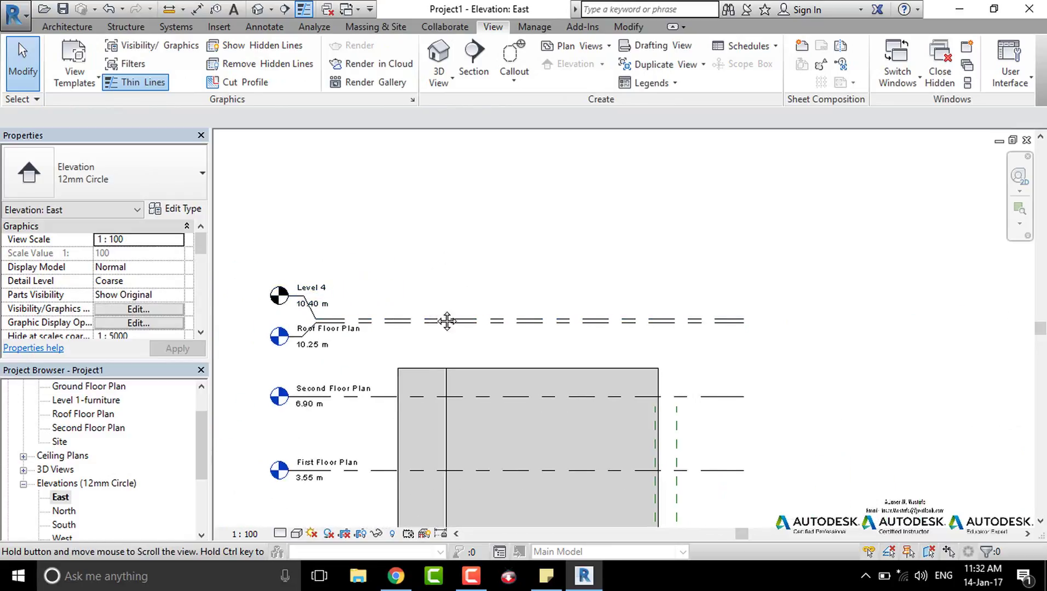
{"action": "middle_click_drag", "start_coordinate": [342, 320], "coordinate": [402, 318]}
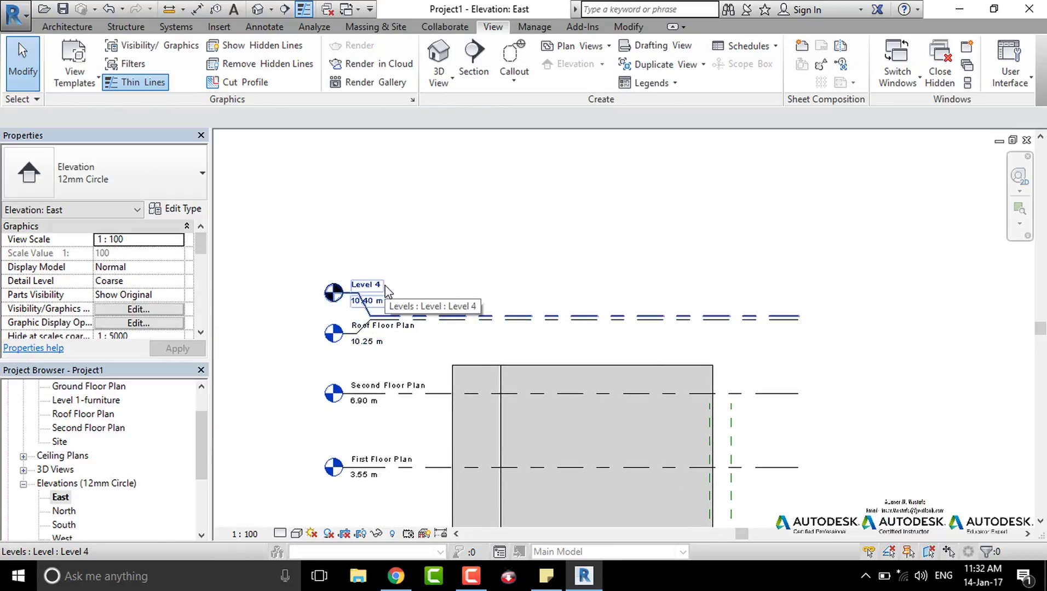
{"action": "middle_click_drag", "start_coordinate": [462, 378], "coordinate": [450, 309]}
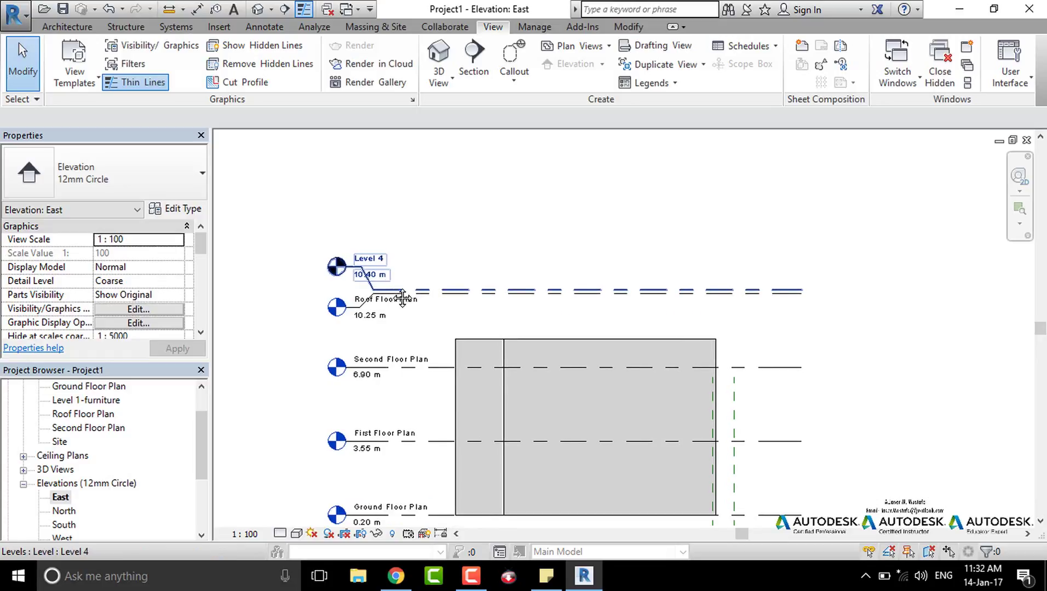
{"action": "scroll", "coordinate": [334, 229], "scroll_direction": "down", "scroll_amount": 1}
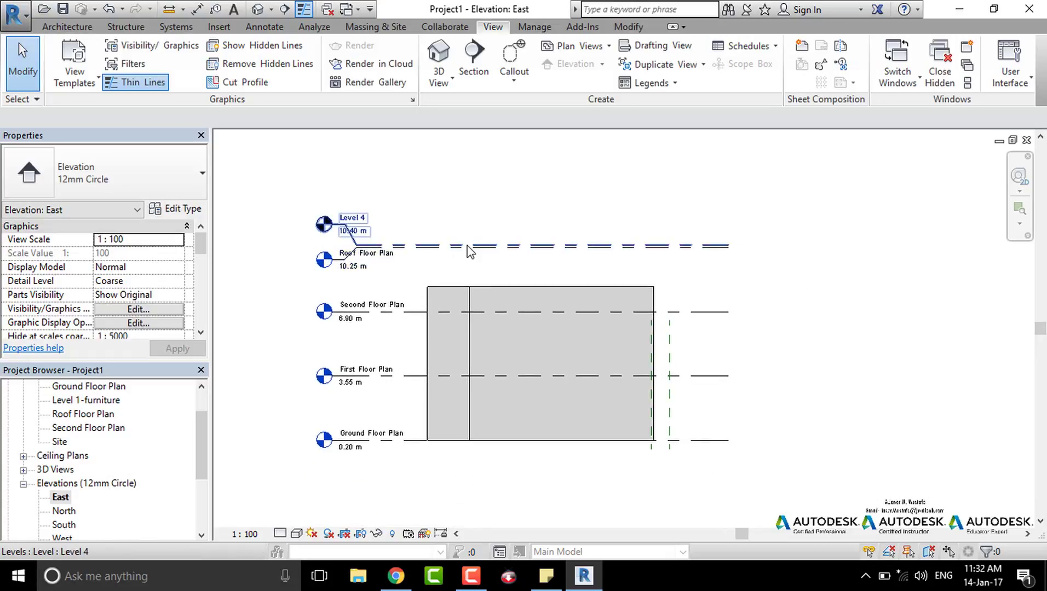
{"action": "left_click", "coordinate": [327, 225]}
{"action": "scroll", "coordinate": [424, 249], "scroll_direction": "up", "scroll_amount": 1}
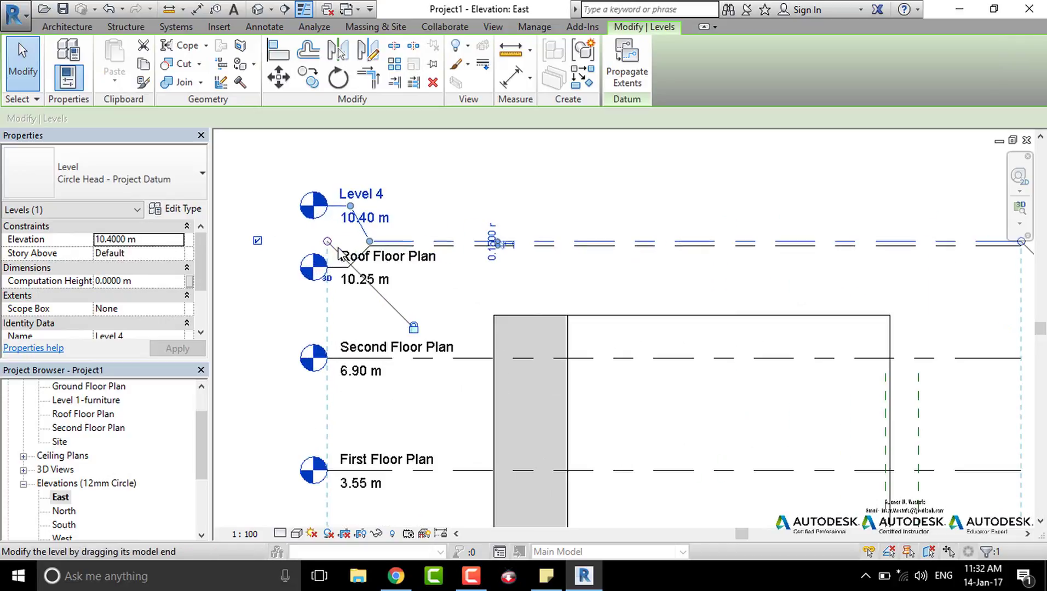
{"action": "scroll", "coordinate": [419, 254], "scroll_direction": "up", "scroll_amount": 1}
{"action": "scroll", "coordinate": [410, 268], "scroll_direction": "up", "scroll_amount": 2}
{"action": "scroll", "coordinate": [410, 280], "scroll_direction": "down", "scroll_amount": 2}
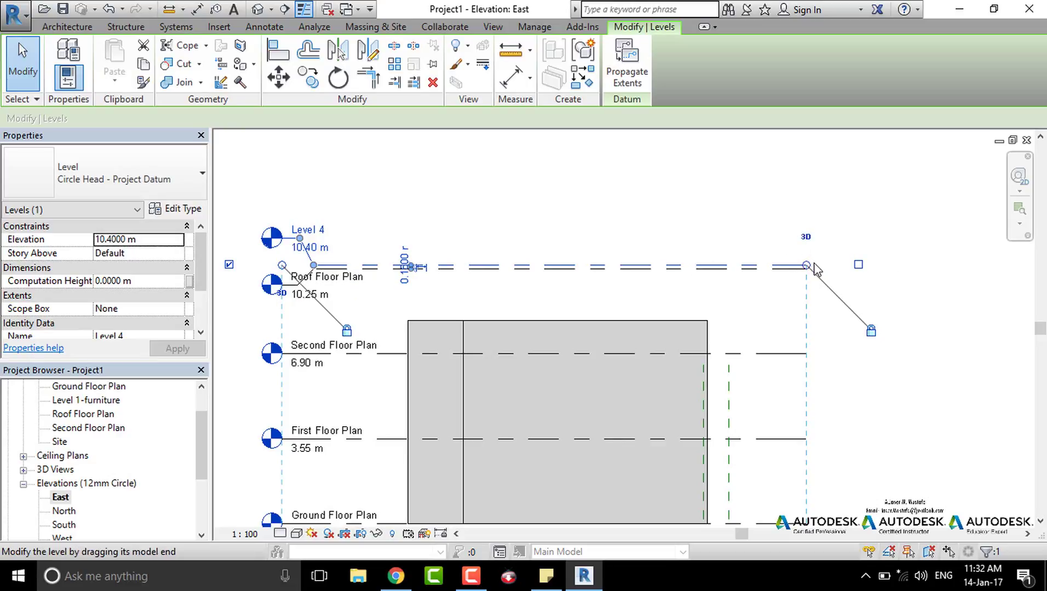
{"action": "left_click_drag", "start_coordinate": [814, 268], "coordinate": [766, 267]}
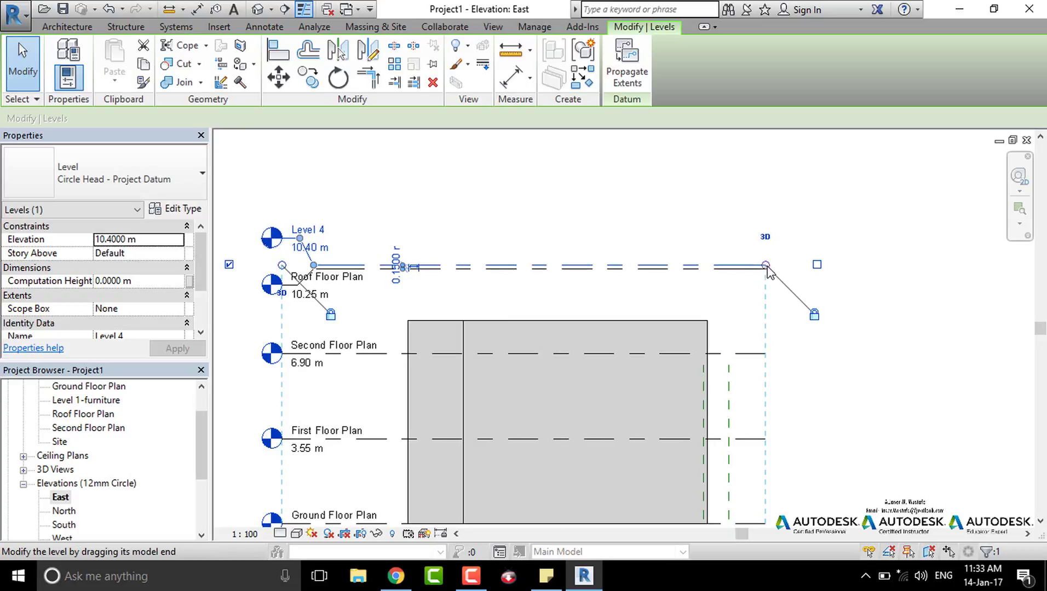
{"action": "left_click_drag", "start_coordinate": [765, 265], "coordinate": [800, 266]}
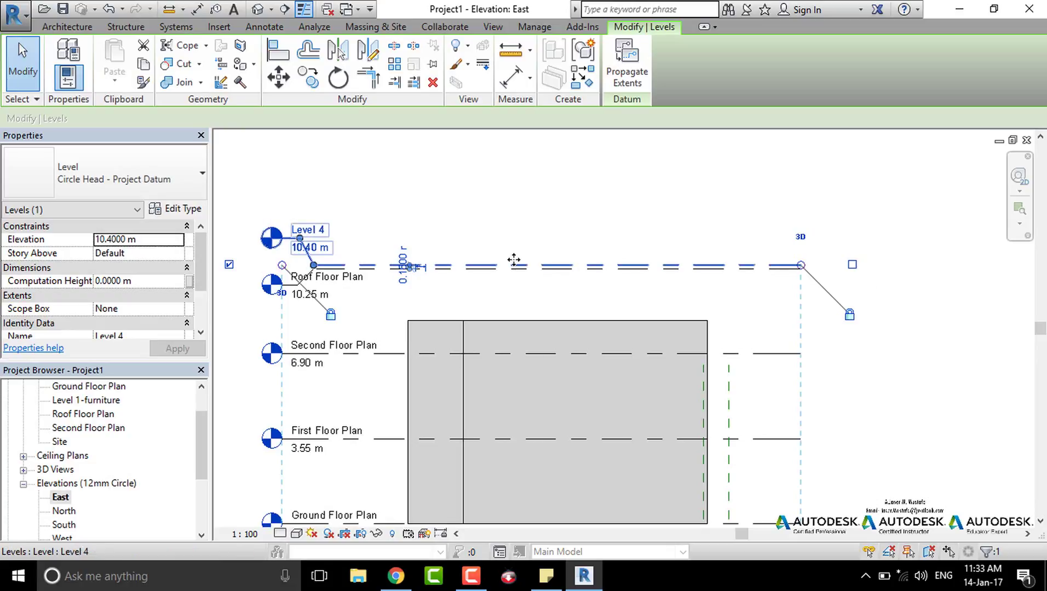
{"action": "middle_click_drag", "start_coordinate": [527, 271], "coordinate": [615, 268]}
{"action": "scroll", "coordinate": [615, 268], "scroll_direction": "down", "scroll_amount": 1}
{"action": "scroll", "coordinate": [597, 261], "scroll_direction": "down", "scroll_amount": 1}
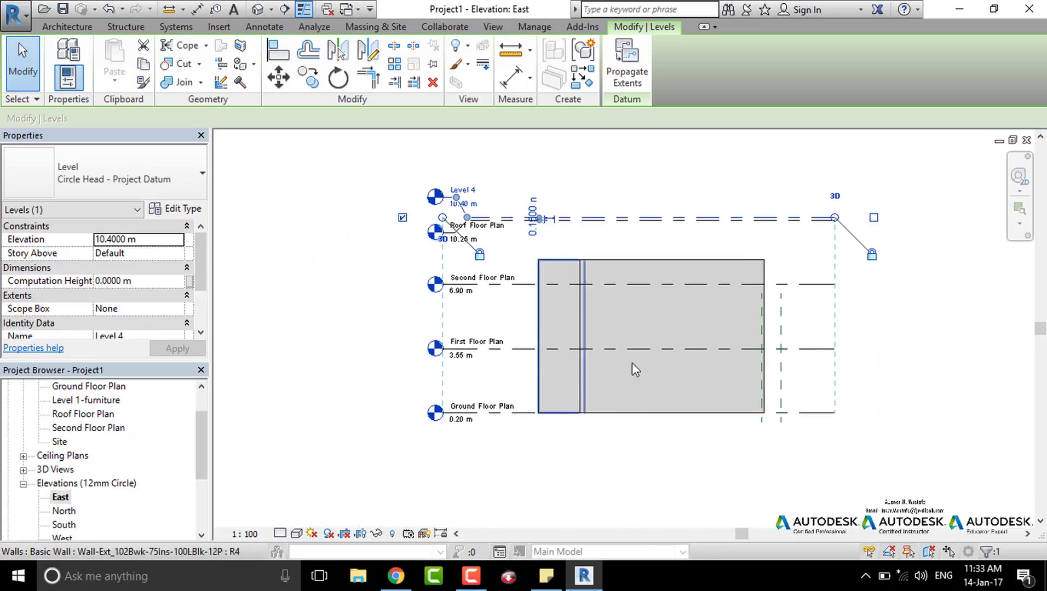